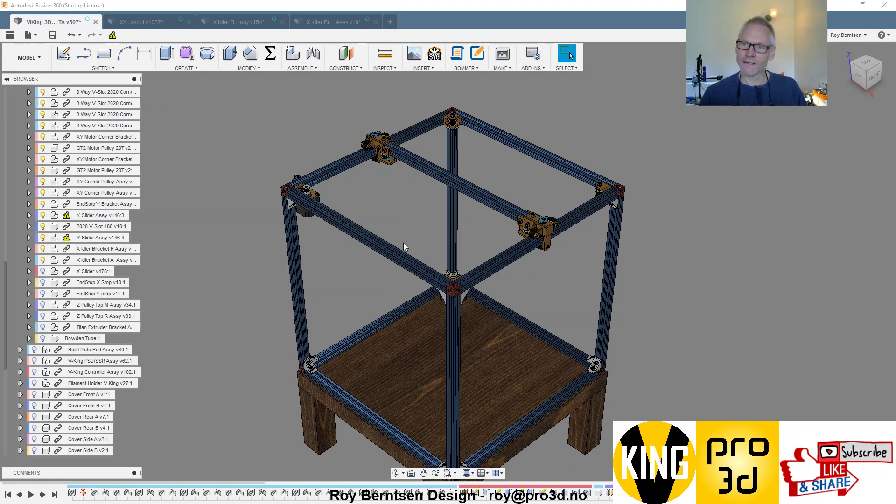
Step: Hide the 2020 V-Slot 480 rail and the X Idler Bracket H and A assemblies
scroll(413, 129, "up", 3)
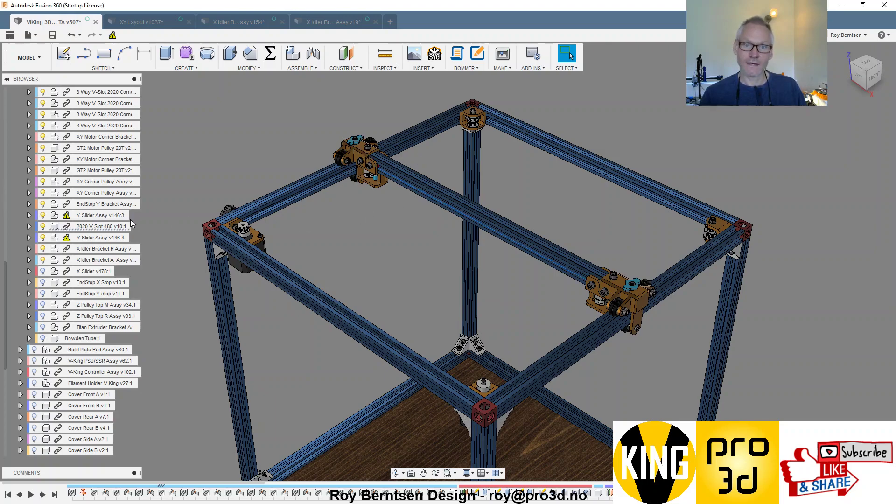
left_click(94, 227)
left_click(43, 227)
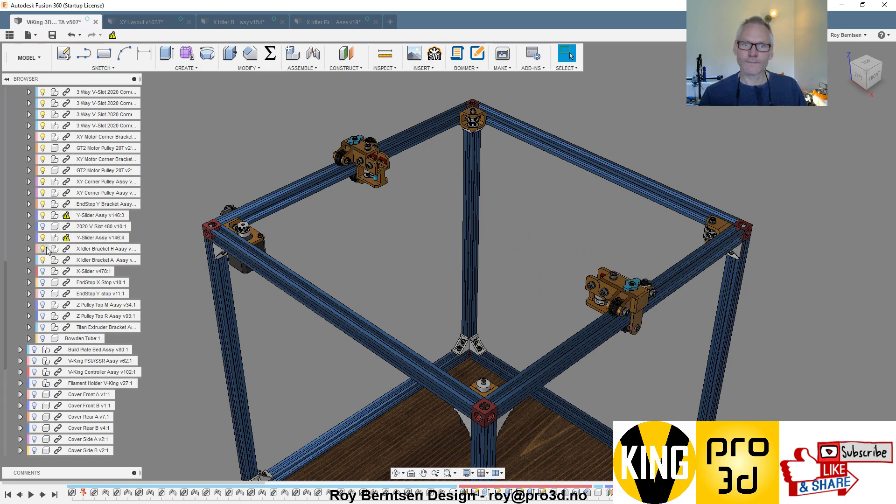
left_click(45, 250)
left_click(43, 249)
left_click(43, 260)
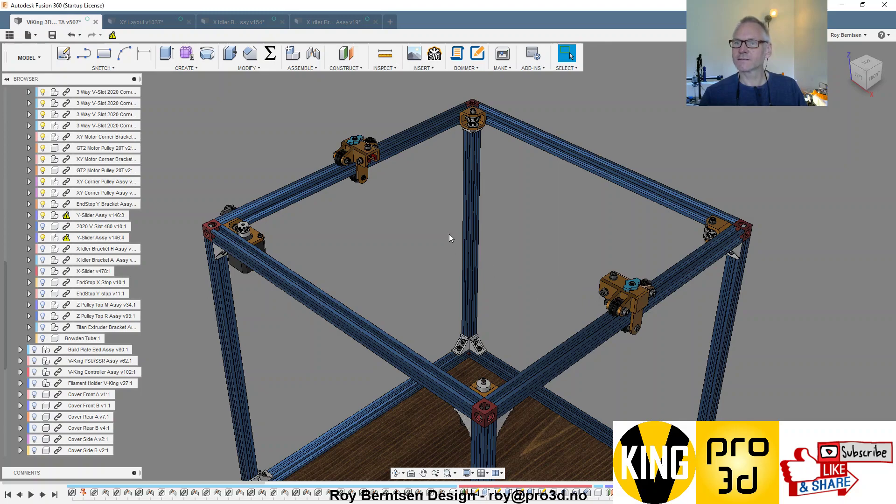
Step: Show the X Idler Bracket A and H assemblies again, then switch to the XY Layout document
scroll(421, 125, "up", 2)
left_click(42, 260)
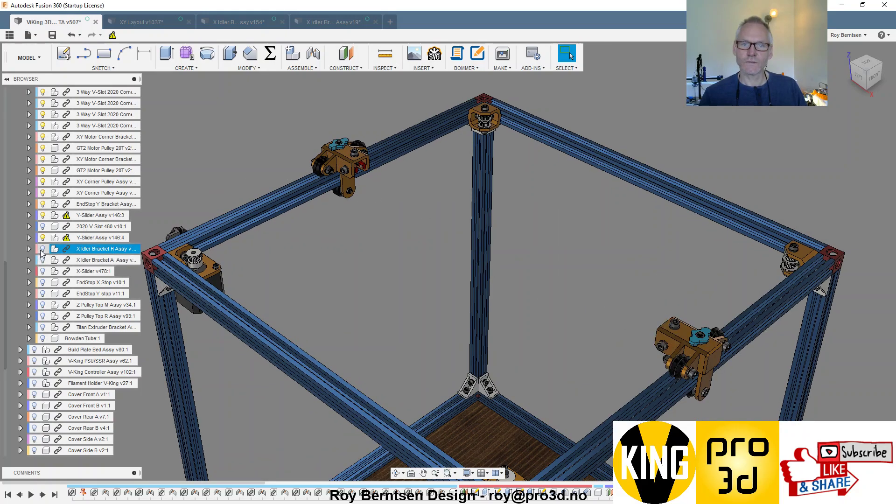
left_click(40, 229)
left_click(195, 187)
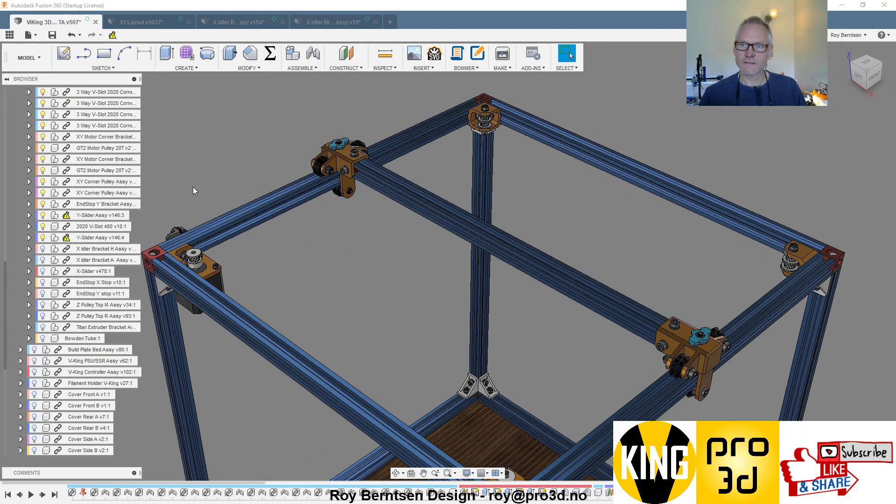
left_click(42, 260)
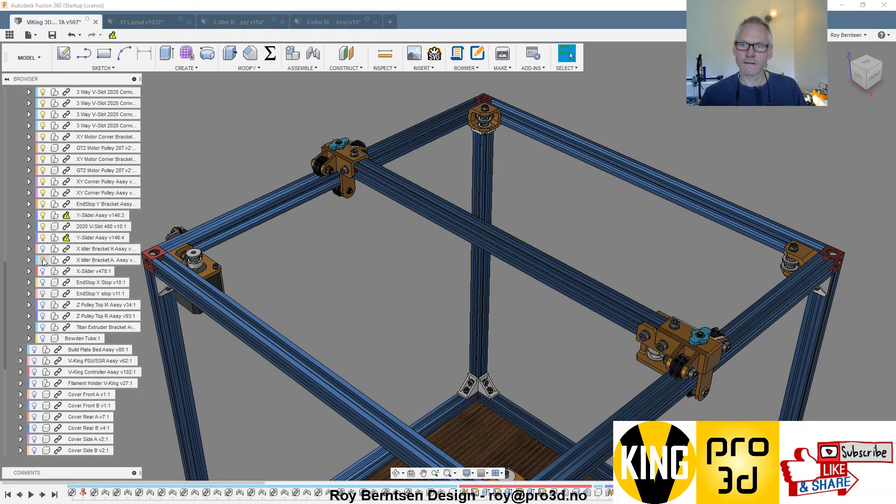
left_click(41, 252)
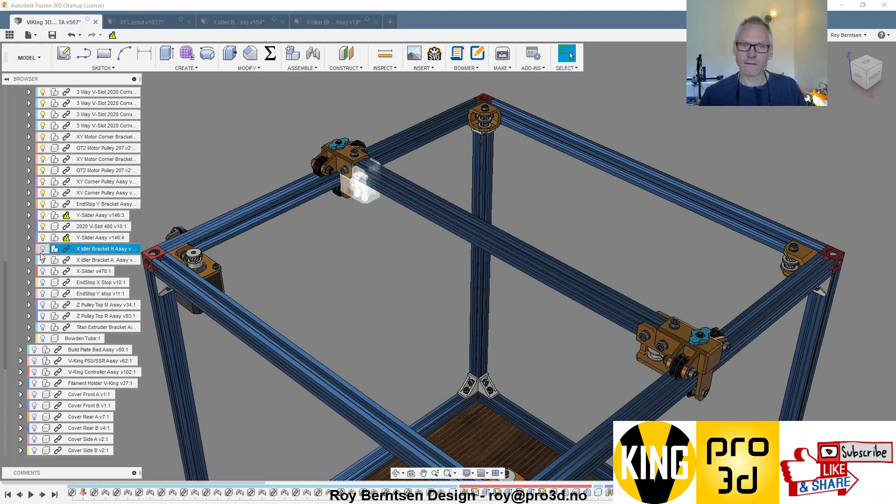
left_click(43, 250)
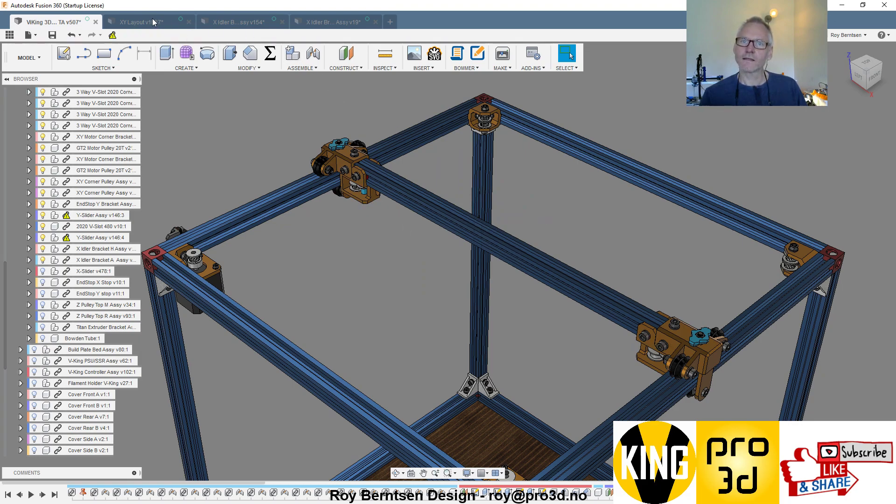
left_click(177, 23)
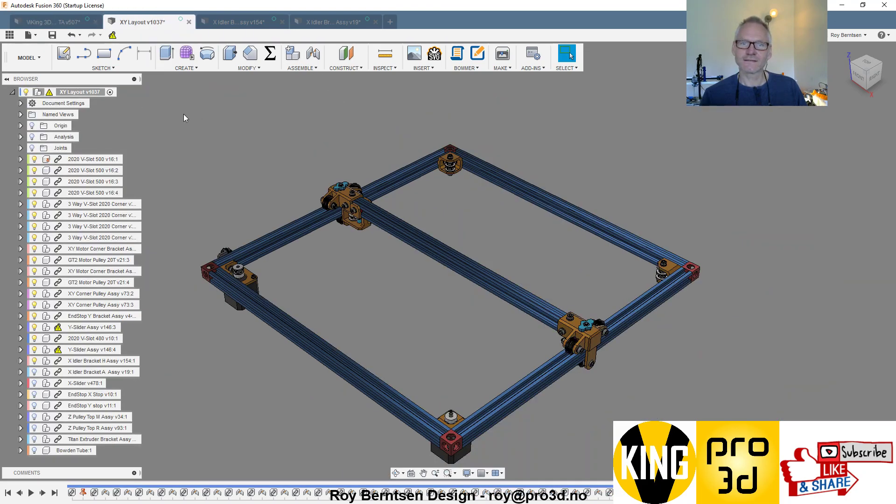
Step: Switch to the ANIMATION workspace, collapse the Animation Timeline, and briefly select the 2020 V-Slot 480 rail
left_click(38, 62)
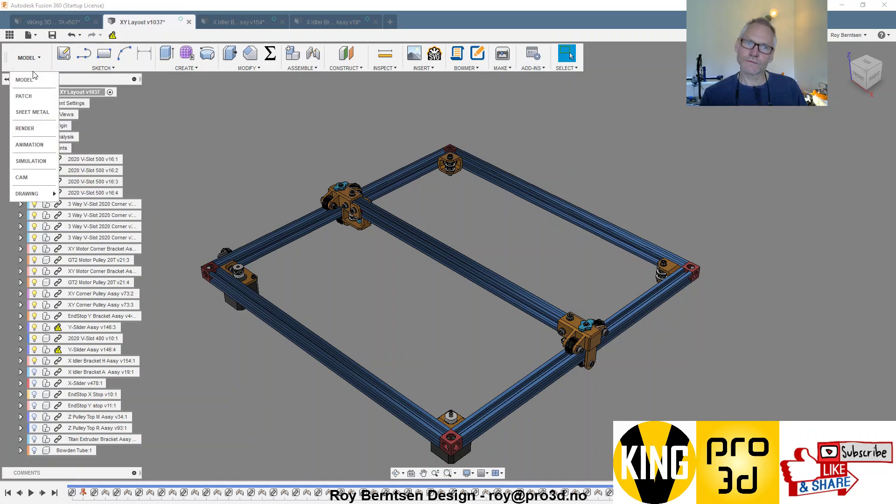
left_click(30, 145)
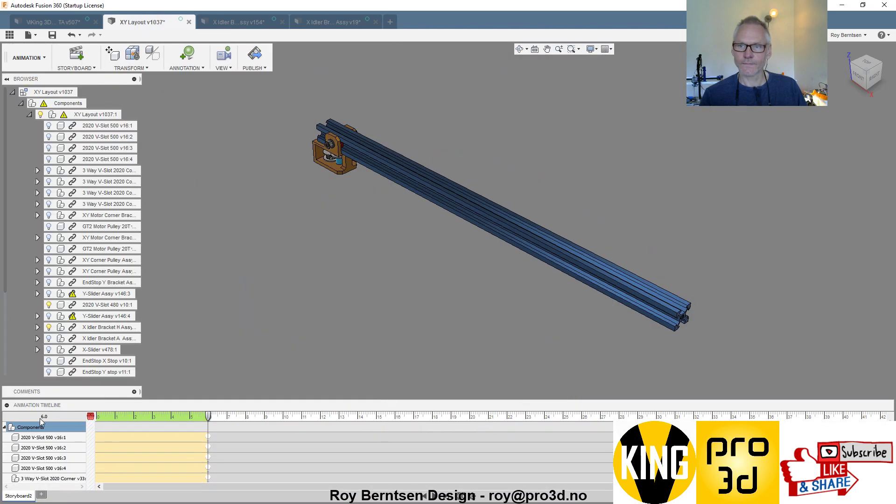
left_click(7, 405)
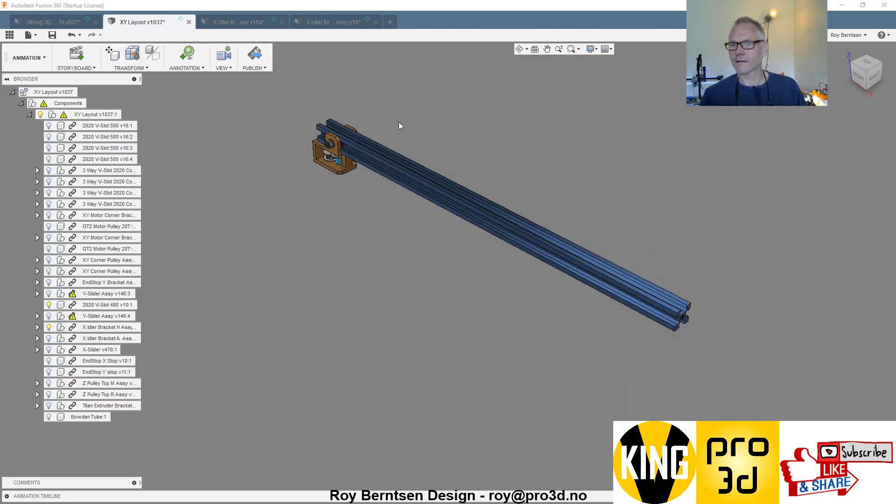
scroll(401, 94, "up", 3)
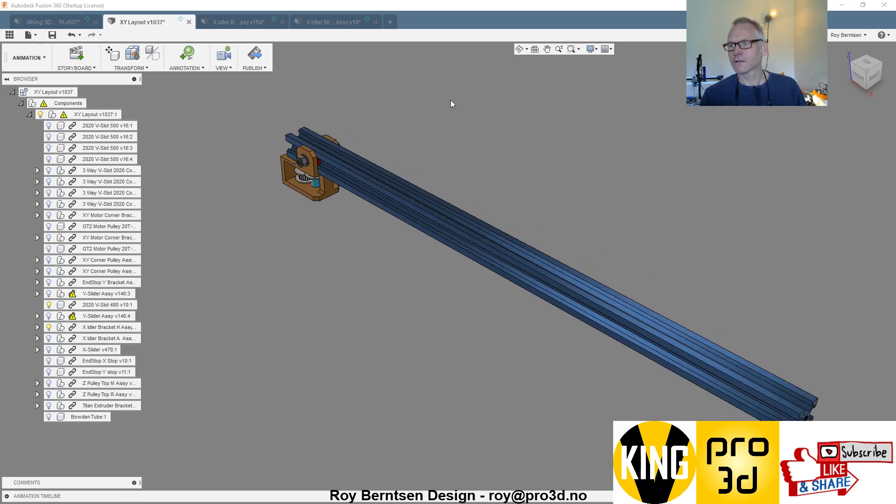
left_click(444, 216)
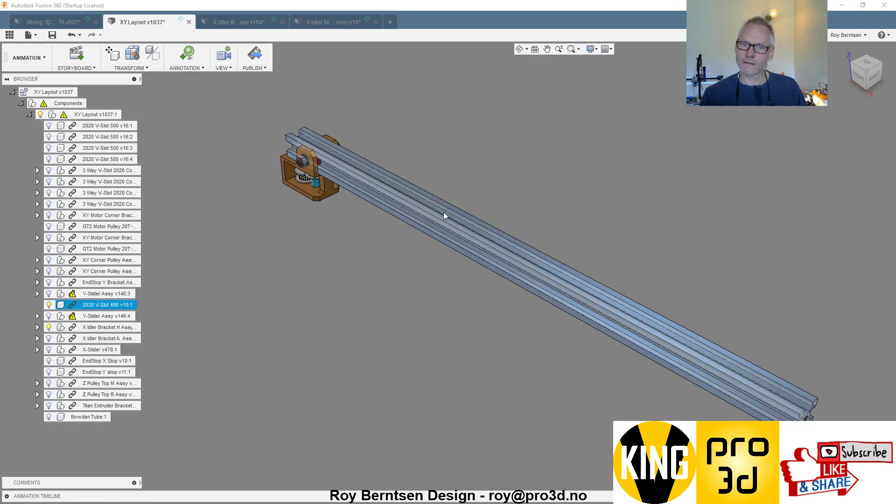
left_click(419, 323)
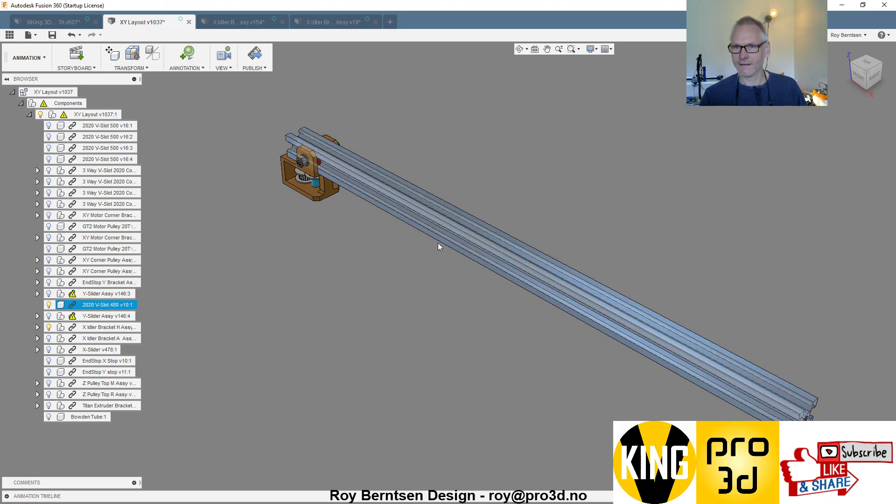
middle_click_drag(438, 243, 426, 299, "shift")
scroll(426, 299, "up", 5)
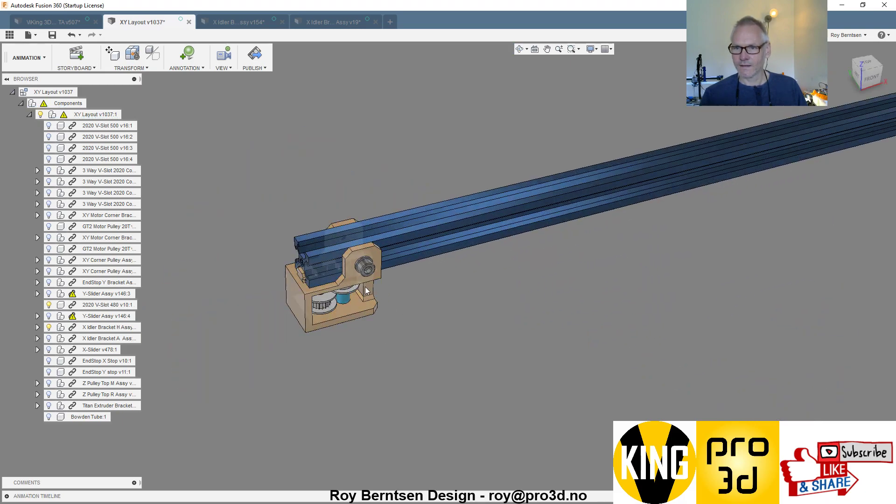
middle_click_drag(405, 253, 416, 298, "shift")
scroll(342, 335, "up", 4)
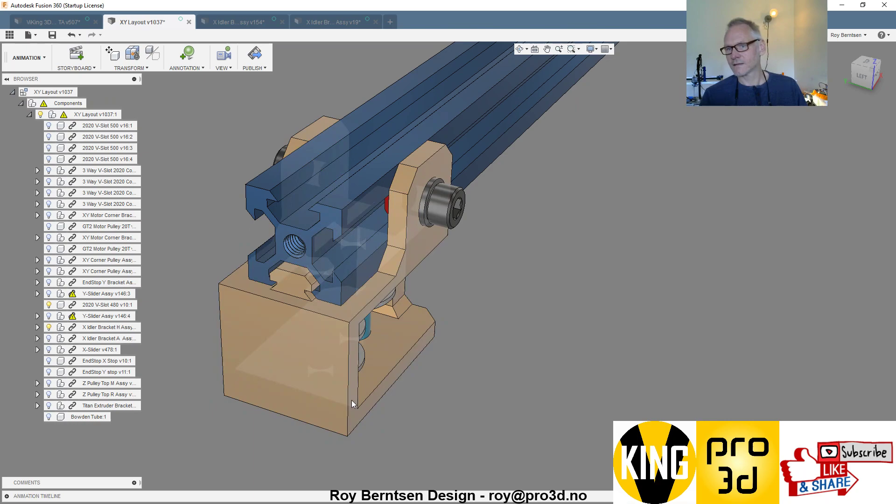
middle_click_drag(466, 420, 784, 226, "shift")
left_click(846, 50)
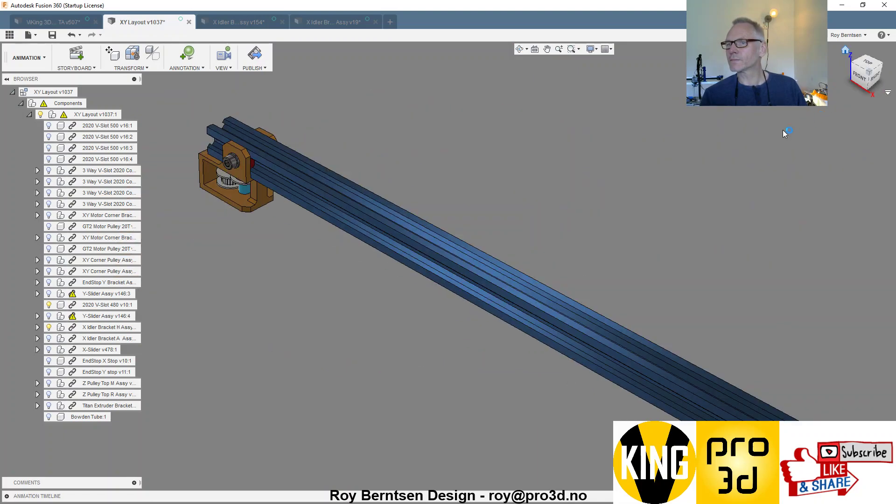
scroll(273, 148, "up", 3)
scroll(259, 141, "up", 1)
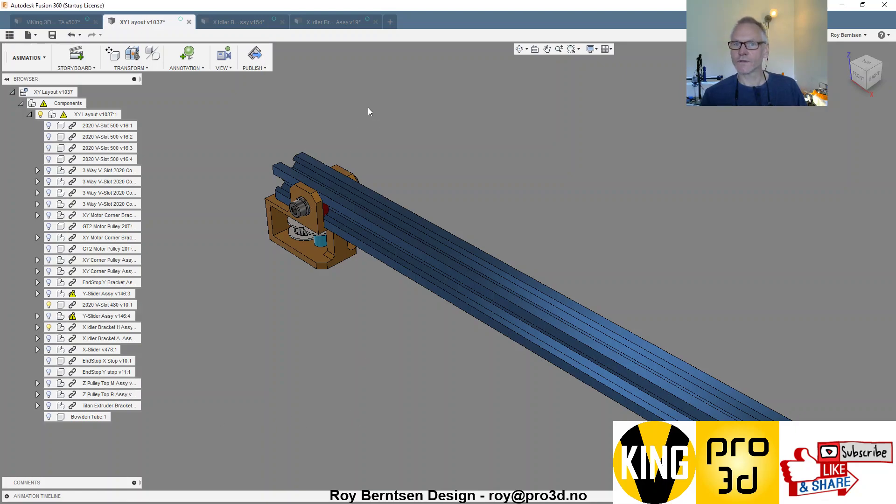
scroll(323, 113, "down", 3)
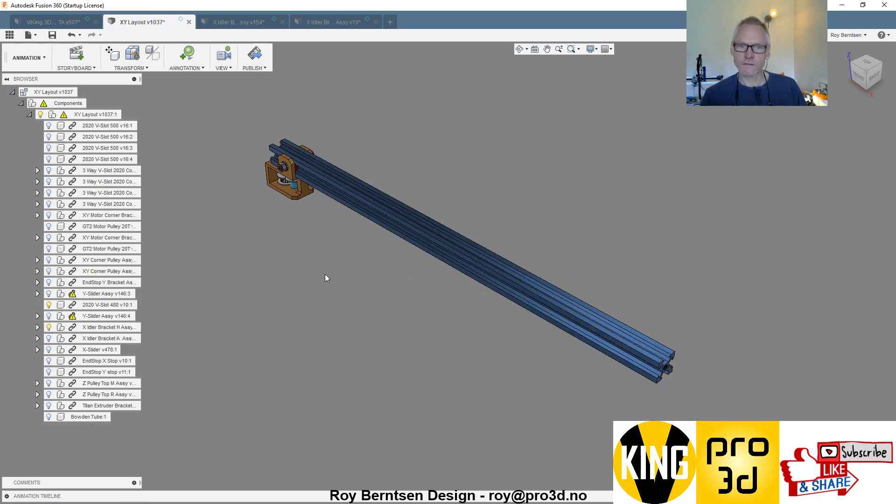
Step: Show the Y-Slider Assy v146:4 at the rail end, then hide it again
left_click(52, 319)
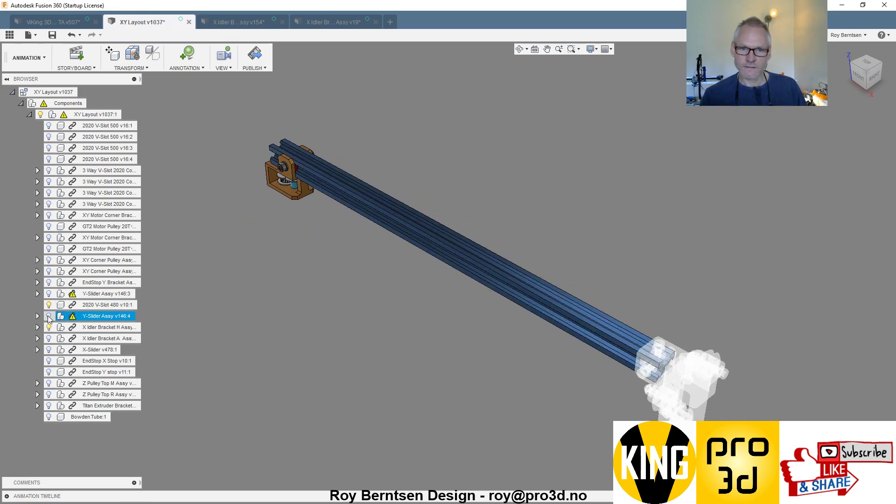
left_click(48, 316)
left_click(247, 307)
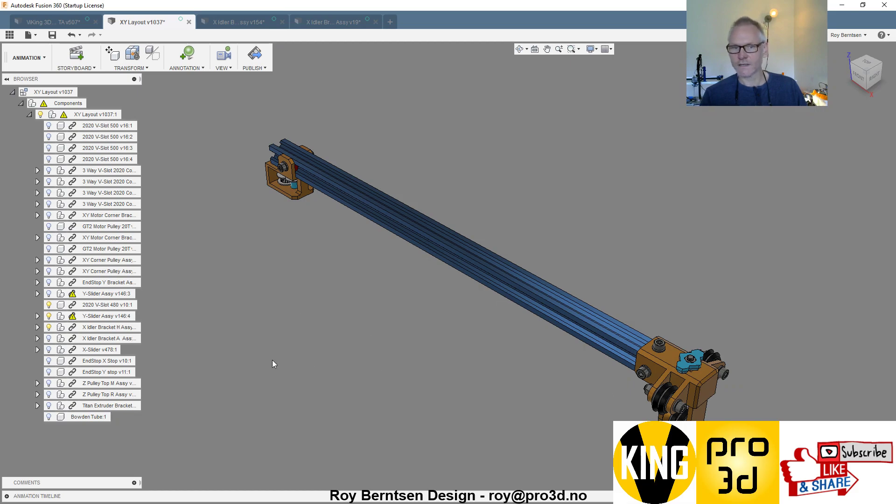
left_click(49, 317)
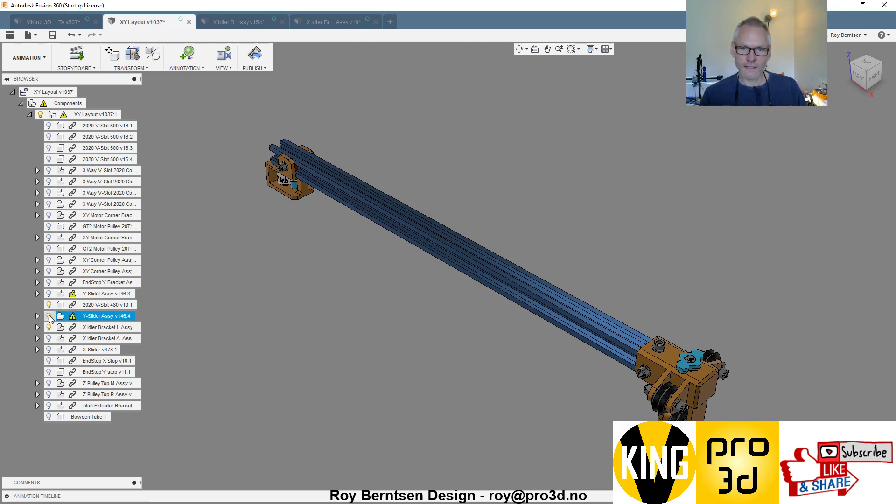
left_click(49, 316)
Step: Show the X Idler Bracket A assembly and expand its parts, toggling the X-Idler Bracket part
mouse_move(70, 295)
left_click(48, 338)
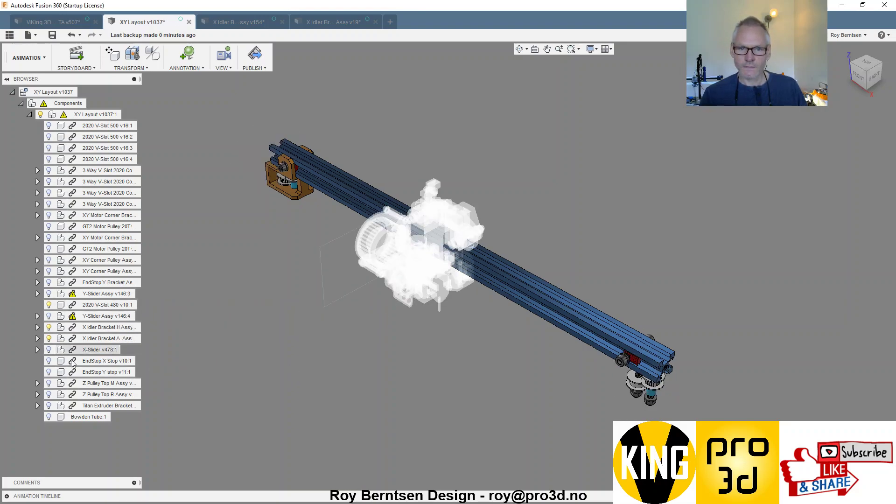
left_click(37, 339)
scroll(36, 339, "down", 3)
left_click(57, 227)
left_click(57, 227)
scroll(671, 350, "up", 5)
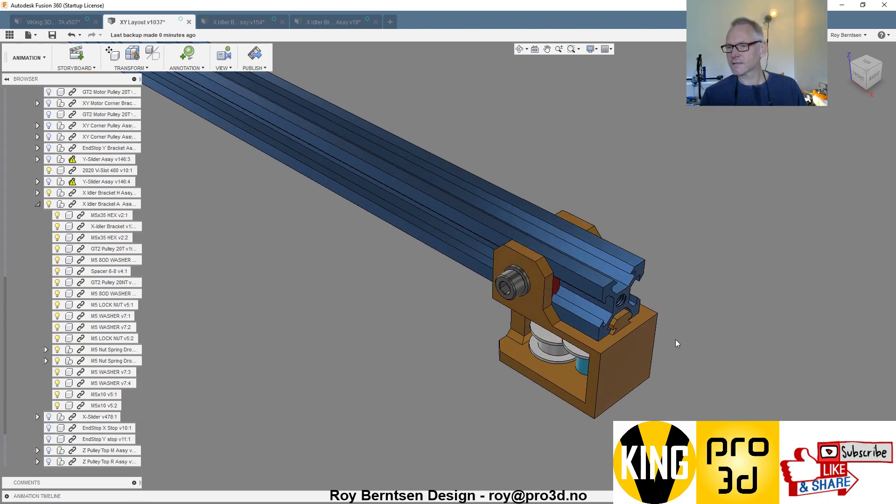
Step: Inspect both brackets on the rail from front and home ViewCube views
middle_click_drag(680, 342, 691, 308, "shift")
scroll(804, 362, "down", 4)
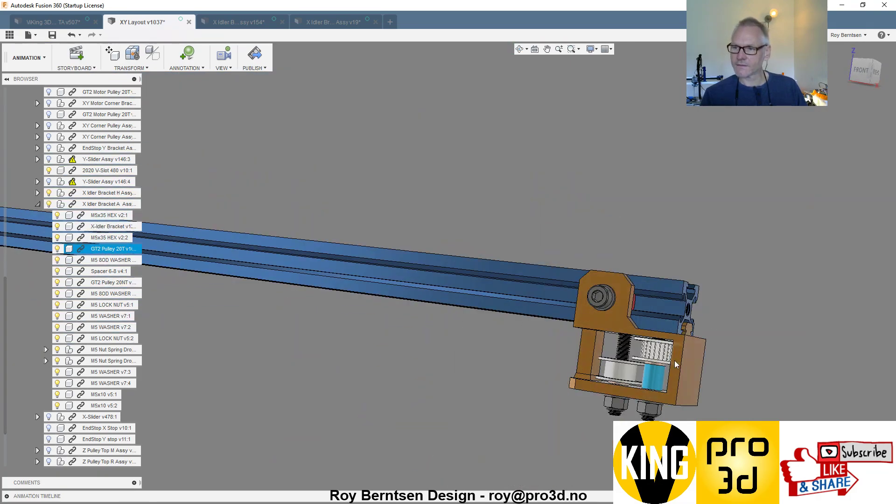
scroll(768, 368, "down", 4)
middle_click_drag(562, 395, 691, 350, "shift")
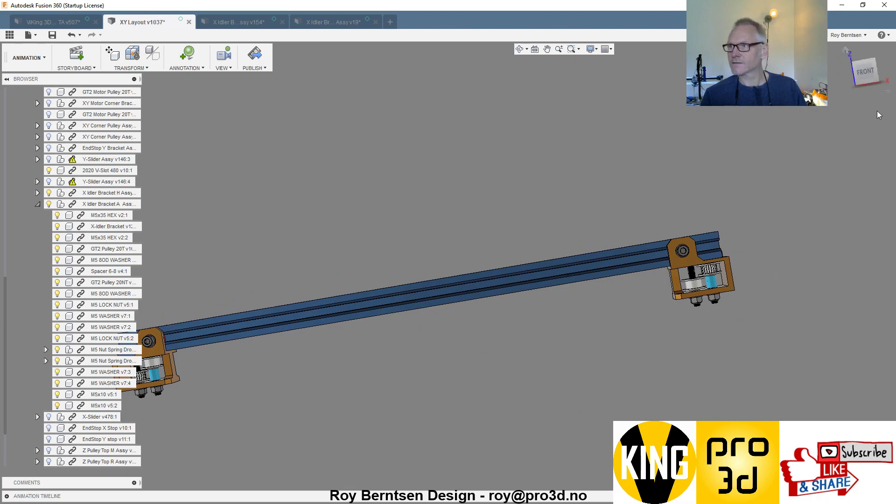
left_click(864, 72)
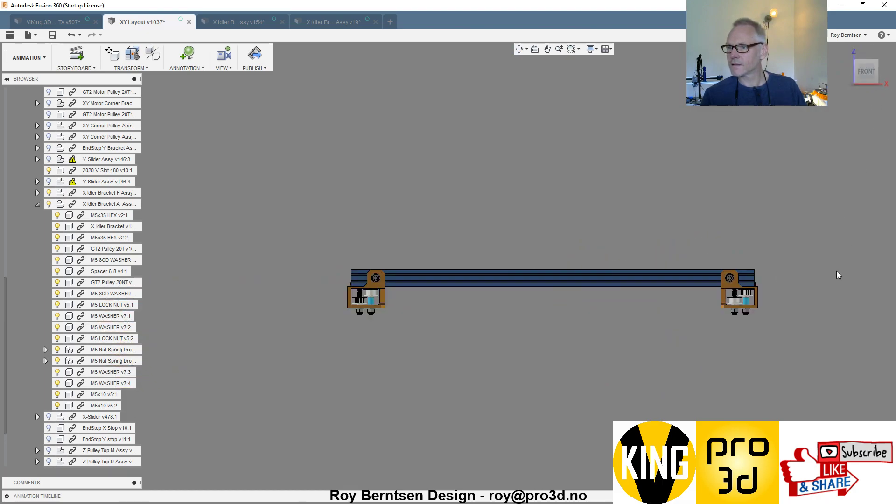
scroll(835, 275, "up", 2)
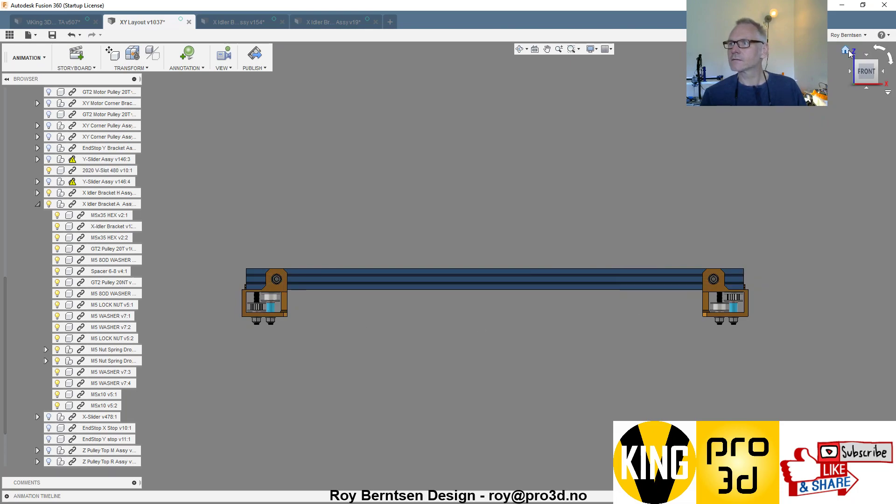
left_click(847, 51)
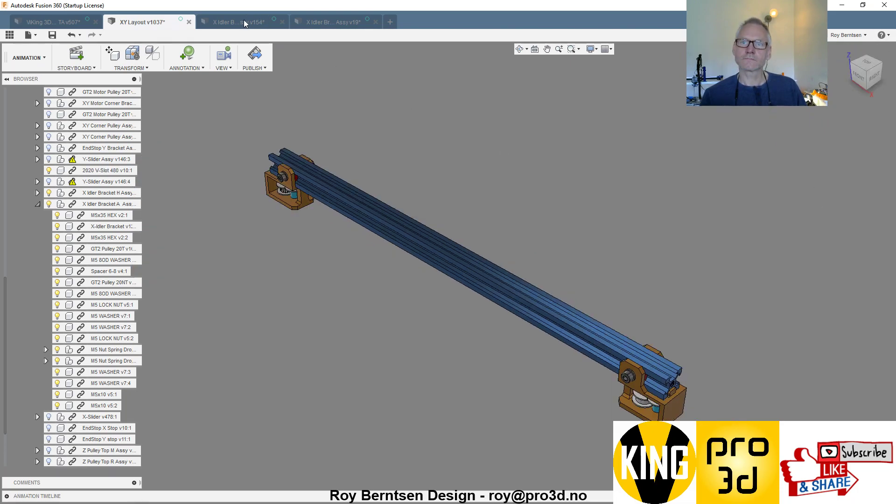
Step: Load Idler X Bracket.stl and Idler X Spacer 6-8.stl from Part Print Files > XY Part Files
left_click(242, 24)
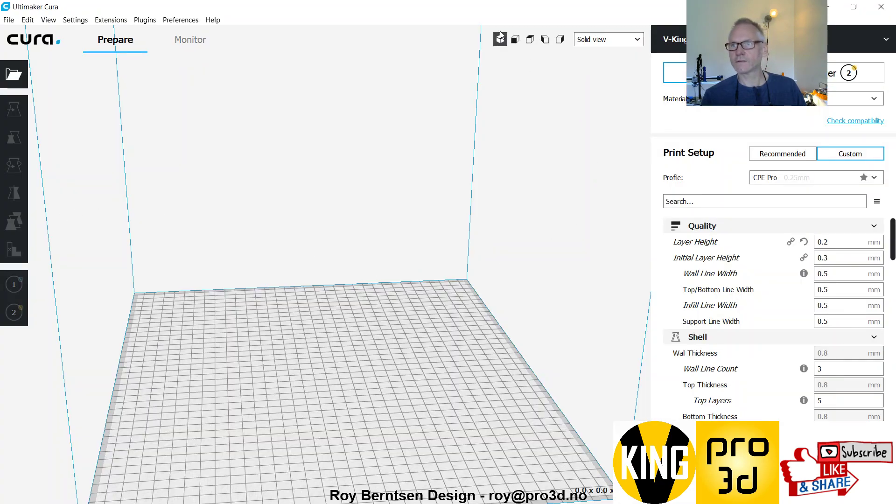
left_click(501, 39)
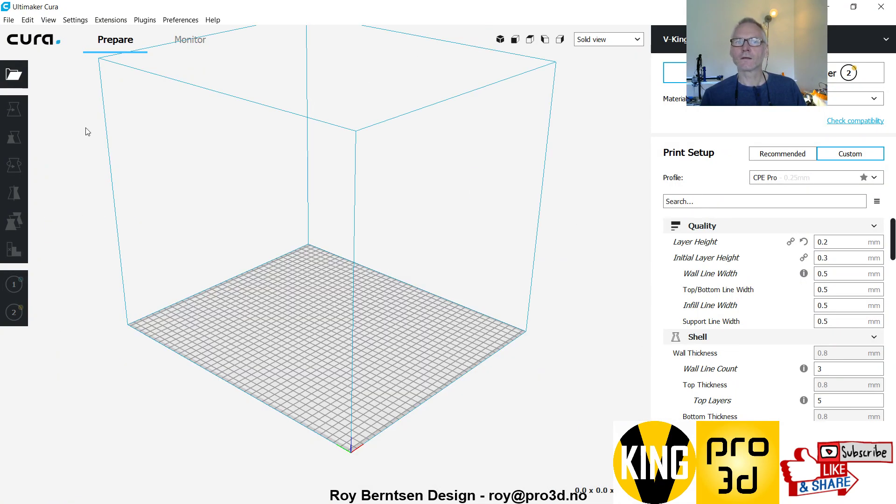
left_click(13, 75)
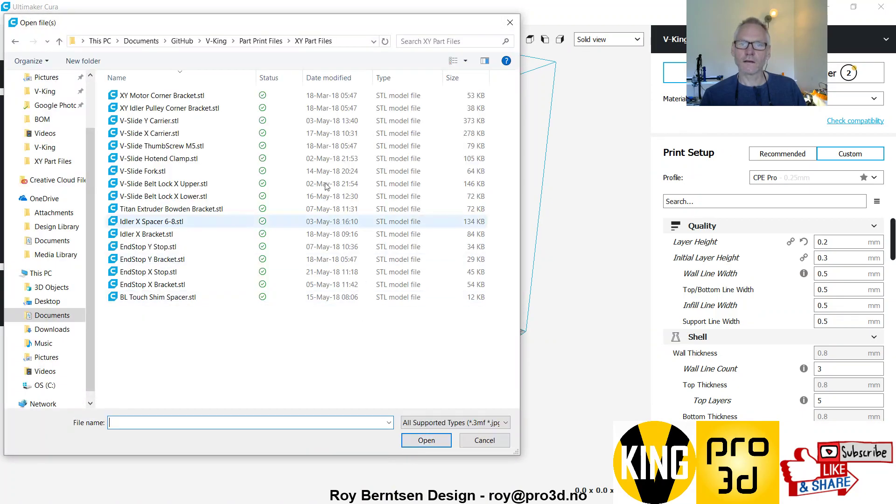
left_click(264, 42)
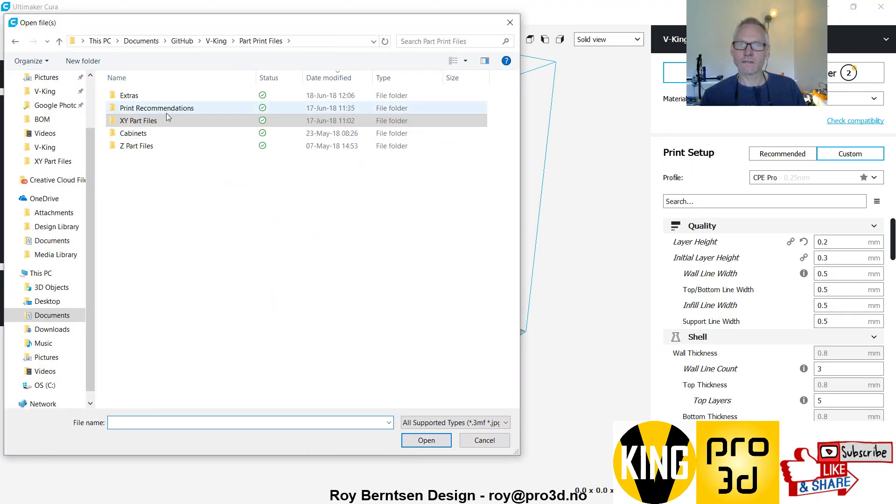
double_click(145, 122)
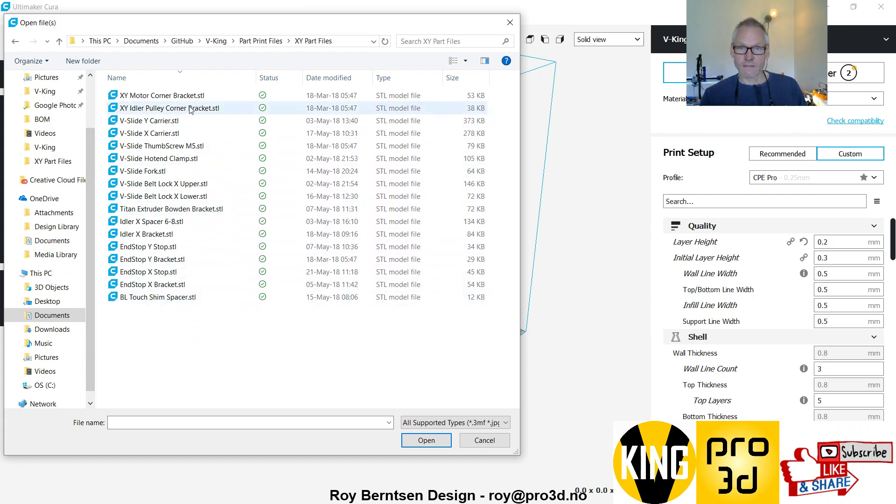
left_click(154, 239)
left_click(156, 223, "ctrl")
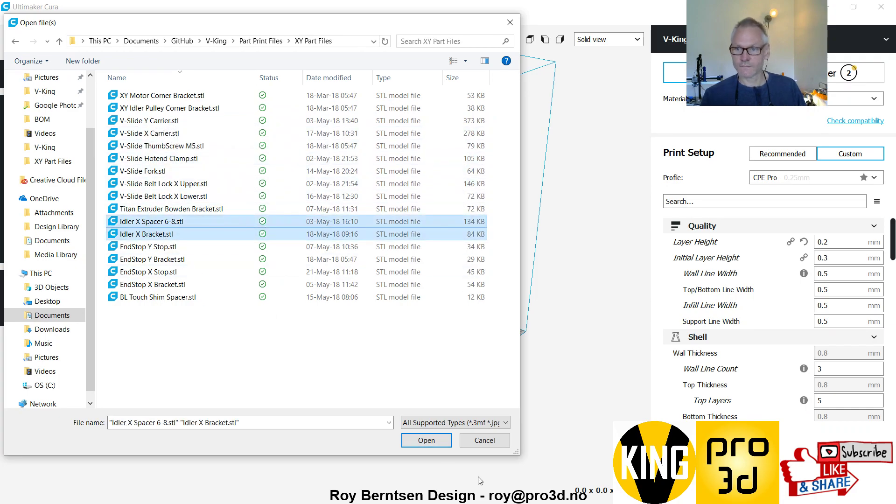
left_click(433, 443)
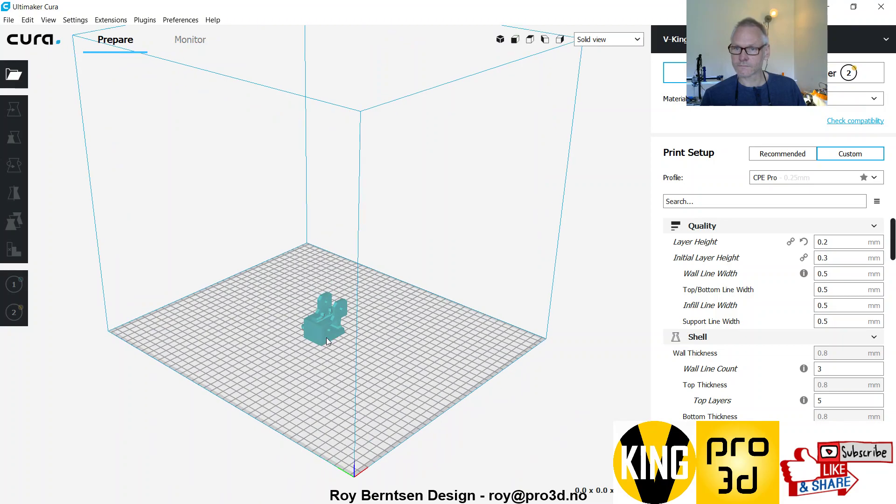
Step: Rotate the Idler X Bracket 90 degrees onto its side
scroll(327, 338, "up", 5)
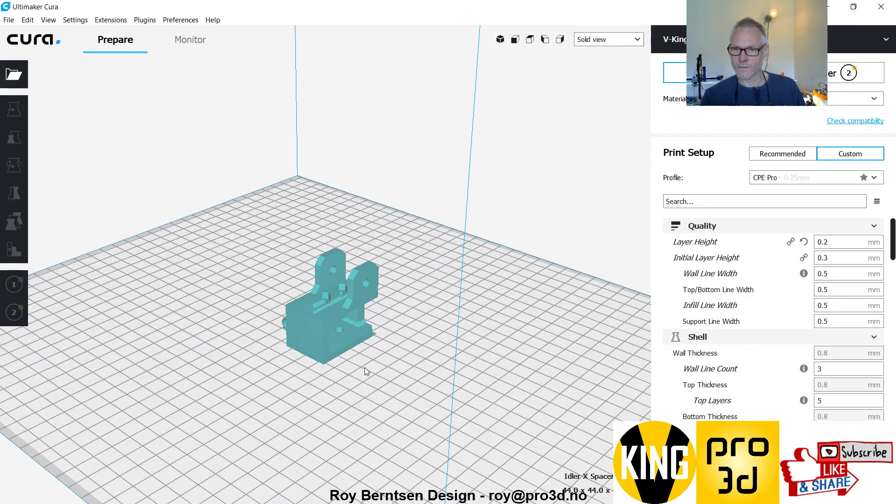
middle_click_drag(365, 372, 348, 295)
right_click_drag(372, 287, 393, 272)
left_click(388, 264)
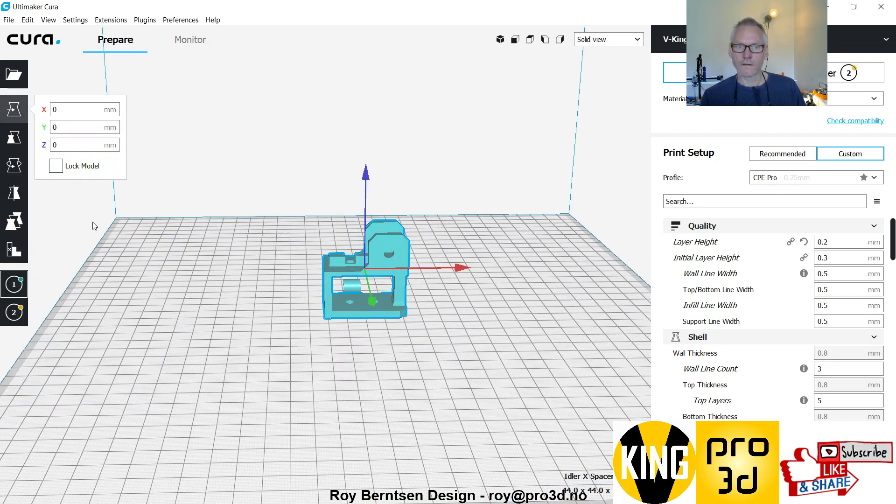
left_click(14, 165)
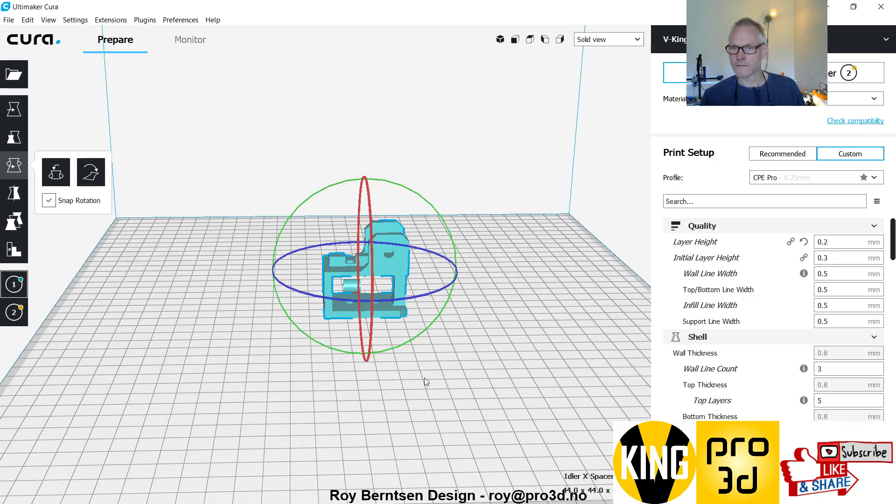
right_click_drag(425, 377, 434, 361)
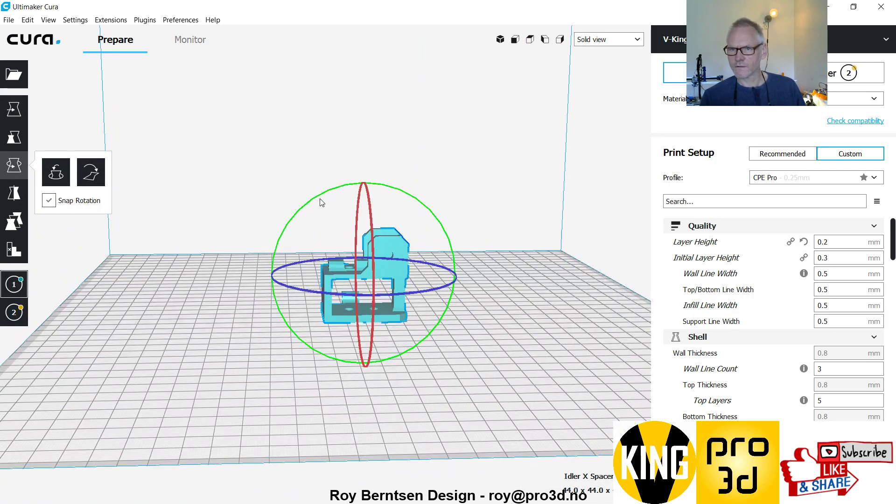
left_click_drag(320, 202, 309, 412)
left_click(269, 408)
Step: Stand the Idler X Spacer 6-8 upright on the plate
right_click_drag(270, 408, 368, 289)
left_click(243, 306)
left_click_drag(352, 294, 304, 410)
left_click(444, 391)
right_click_drag(395, 377, 504, 356)
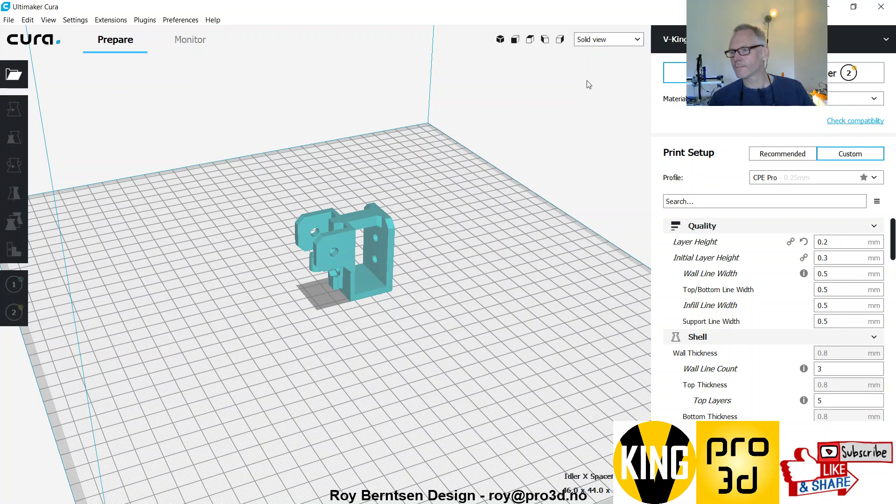
Step: Inspect the idler parts in Layer view from several angles, then close Cura
left_click(610, 42)
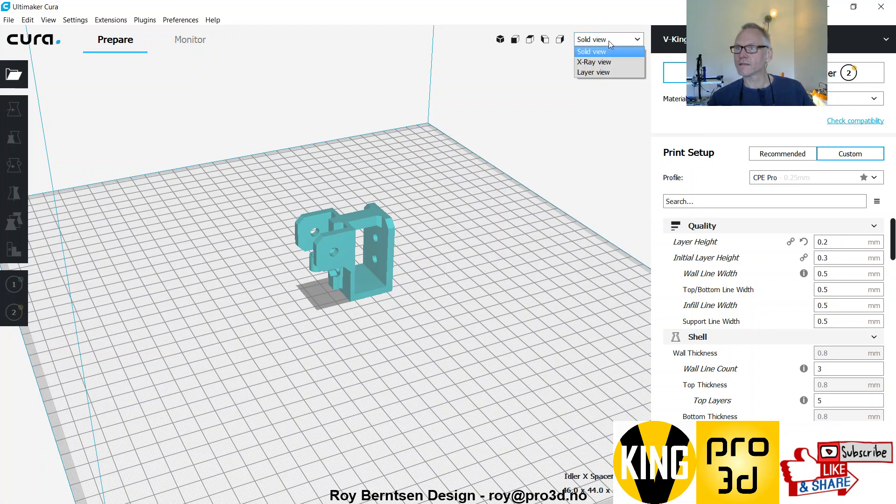
left_click(597, 69)
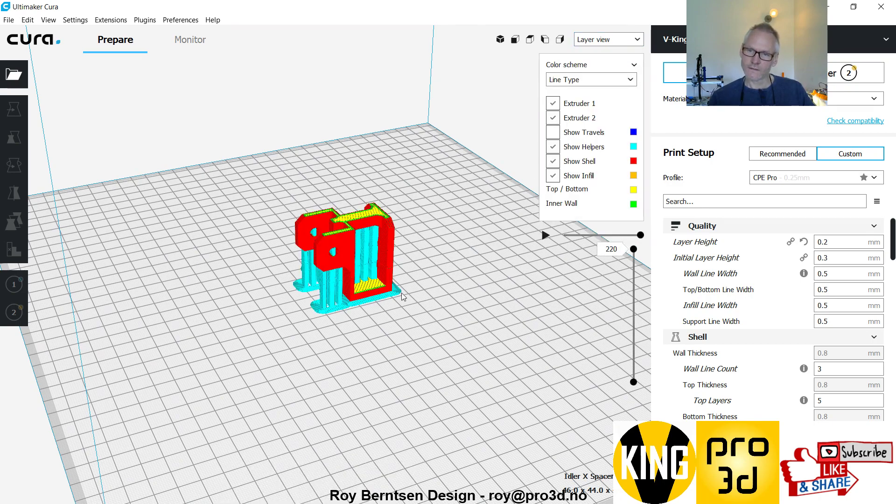
scroll(401, 292, "up", 3)
scroll(366, 346, "up", 3)
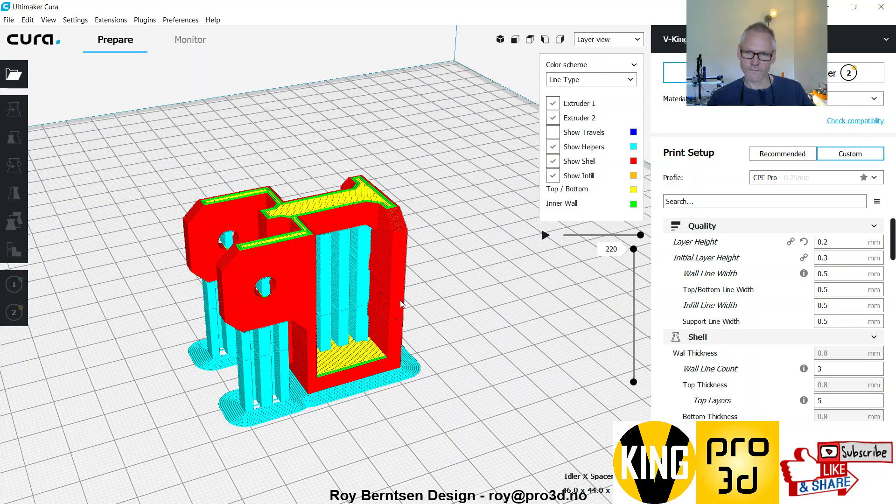
right_click_drag(406, 299, 437, 317)
right_click_drag(262, 318, 452, 330)
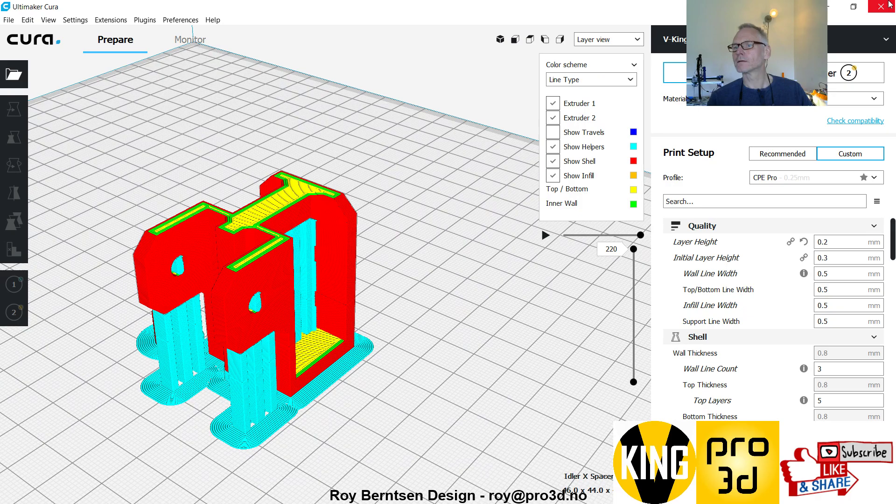
left_click(890, 4)
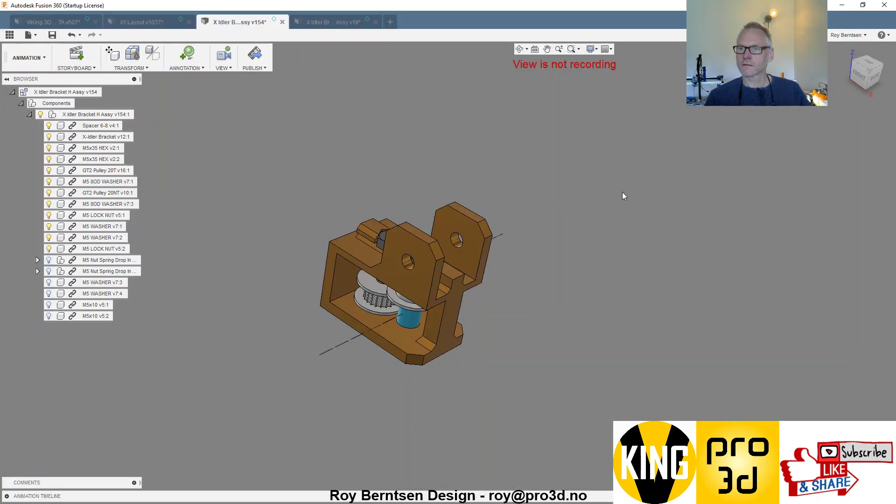
left_click(847, 50)
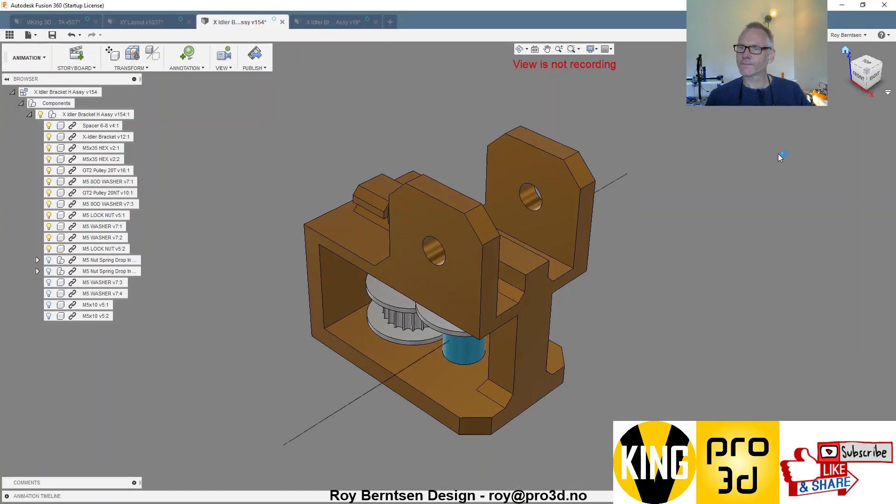
left_click(142, 24)
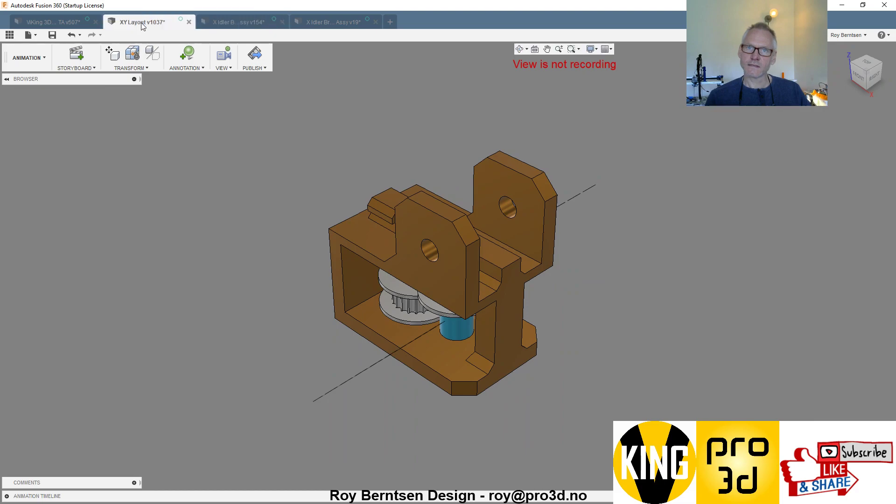
scroll(243, 154, "up", 3)
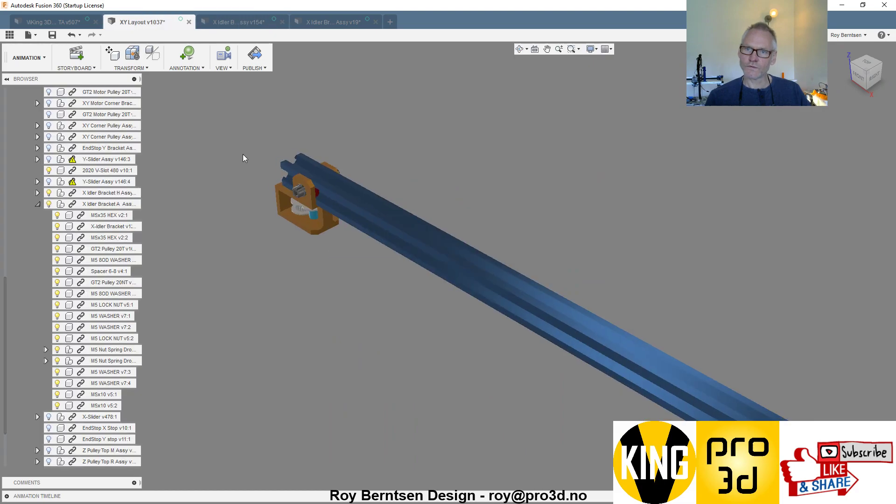
left_click(299, 222)
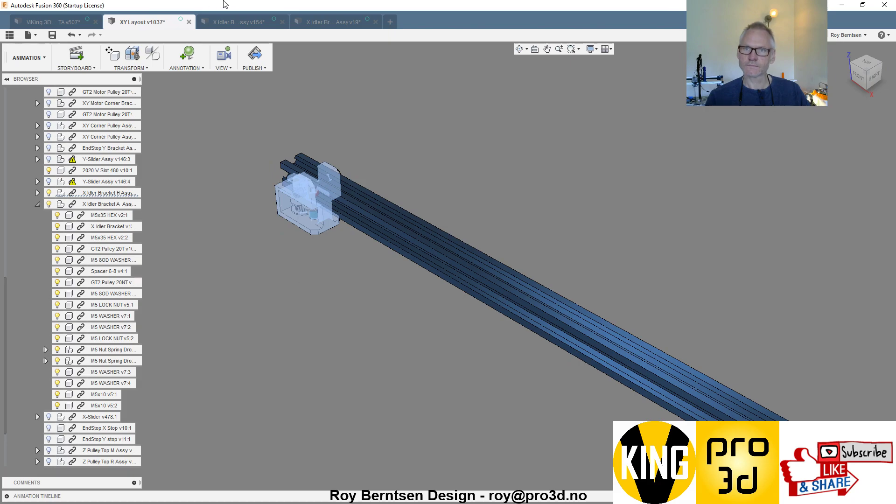
left_click(234, 23)
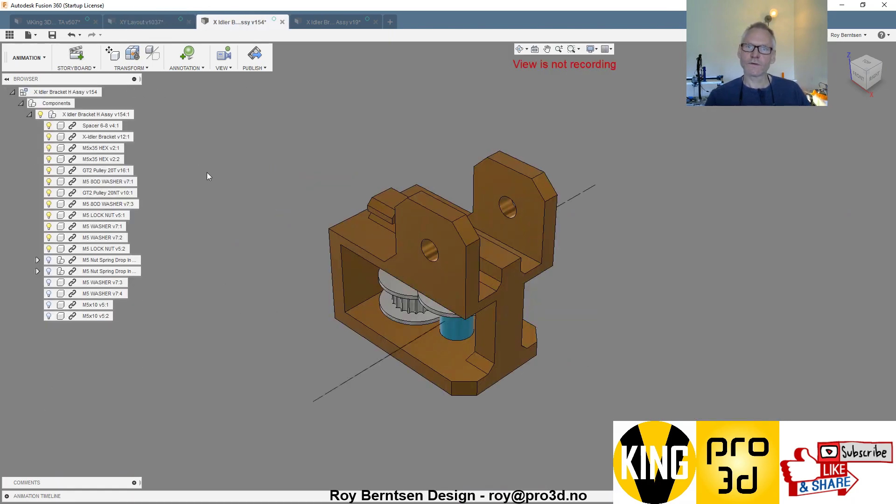
left_click(340, 299)
Step: Pull the GT2 Pulley 20T and 20NT out of the bracket with Transform Components
left_click(299, 331)
left_click(112, 53)
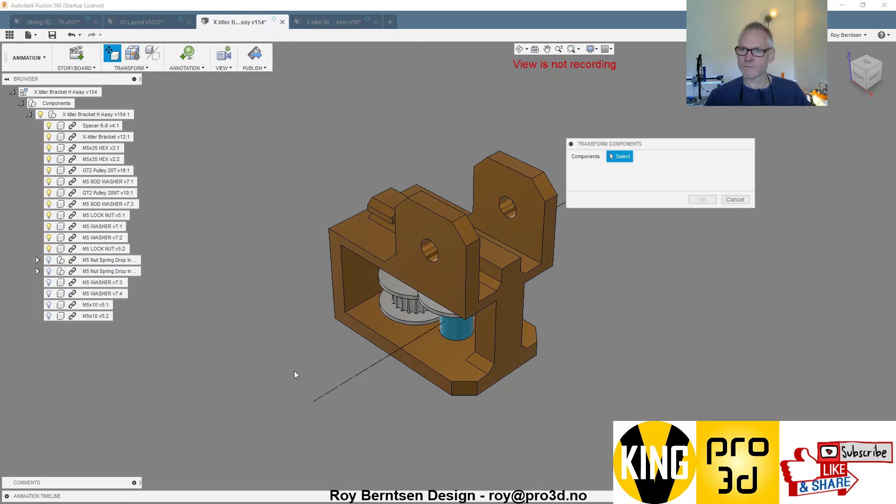
middle_click_drag(295, 371, 290, 335, "shift")
left_click(395, 305)
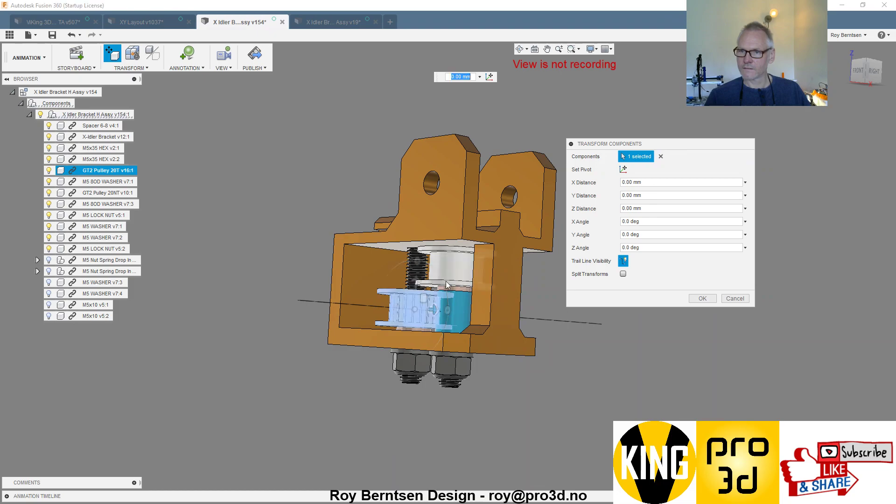
left_click(446, 284)
middle_click_drag(389, 371, 393, 400, "shift")
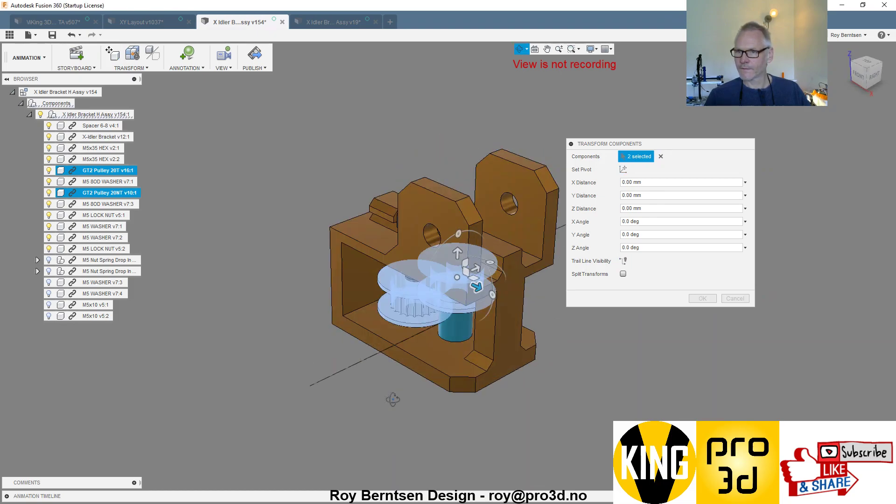
left_click_drag(476, 270, 241, 374)
left_click(413, 426)
Step: Move the Spacer 6-8 and two M5 8OD washers out of the bracket
left_click(441, 330)
left_click(424, 324)
left_click(458, 321)
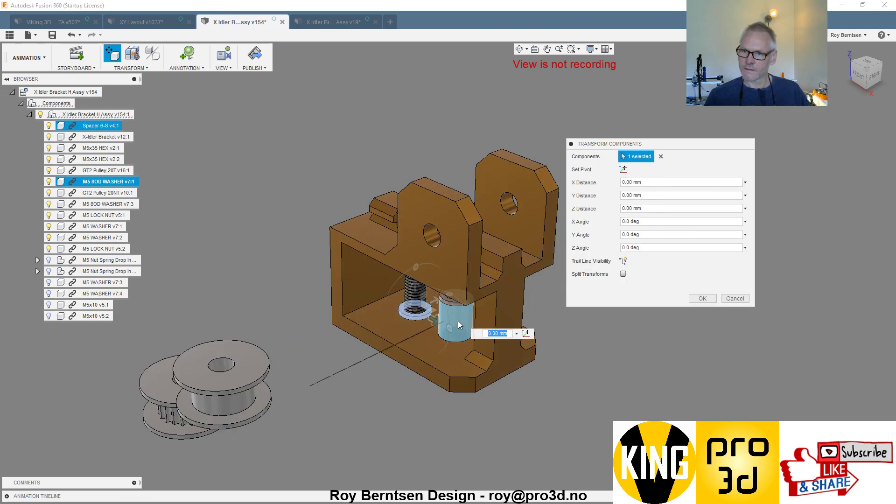
left_click(452, 303)
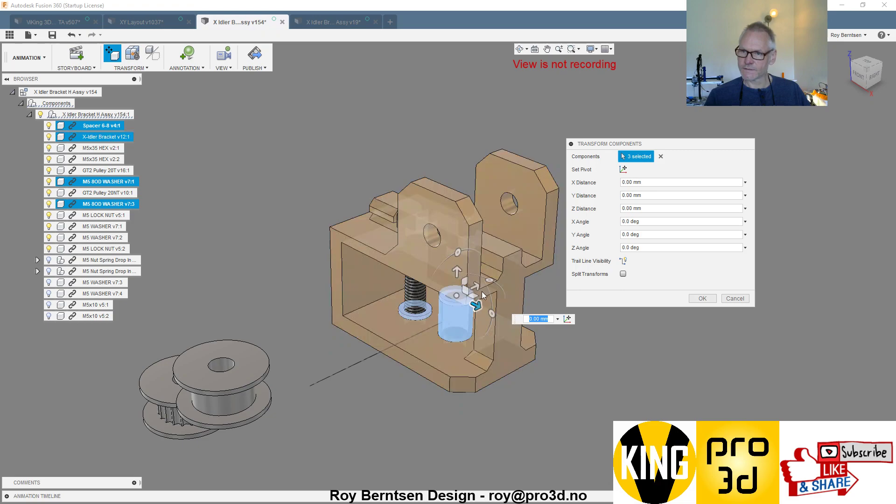
left_click_drag(477, 287, 362, 398)
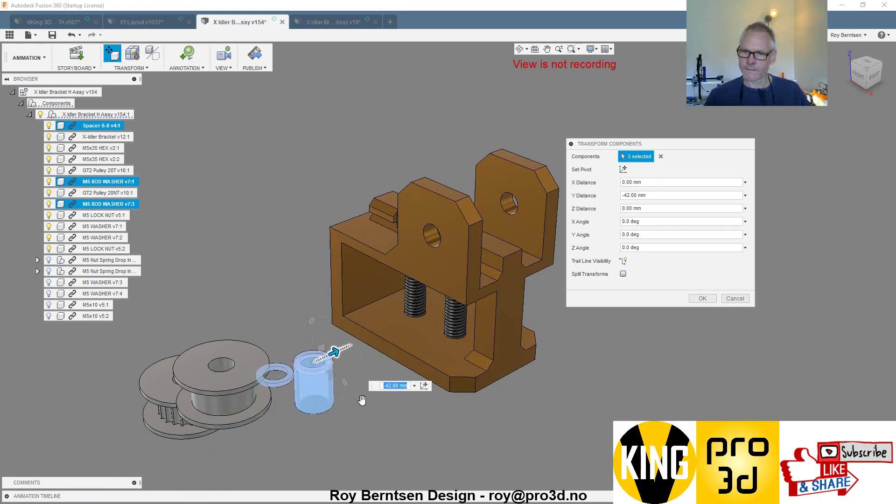
left_click(396, 474)
Step: Pull both M5x35 HEX screws up out of the bracket
left_click(455, 334)
left_click(416, 301)
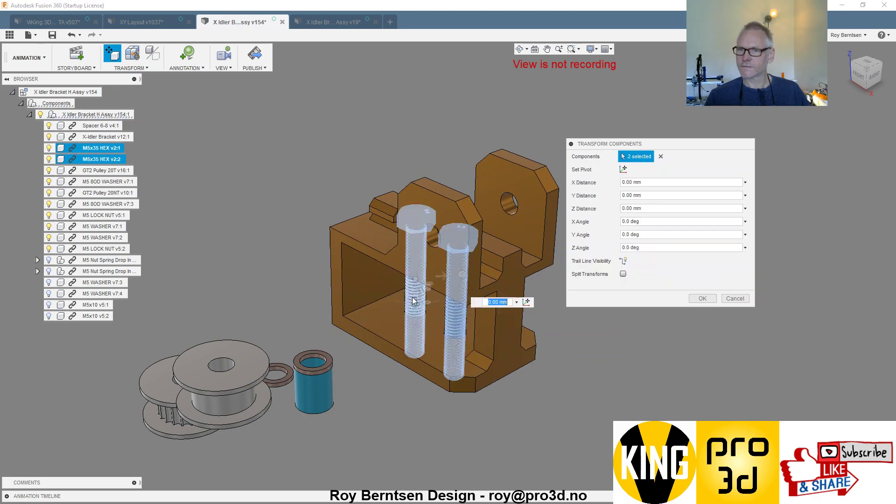
left_click_drag(417, 303, 435, 95)
left_click(317, 172)
Step: Move the two lower washers and two M5 lock nuts down below the bracket
scroll(351, 299, "down", 4)
middle_click_drag(374, 380, 387, 342, "shift")
scroll(404, 416, "up", 5)
left_click(397, 370)
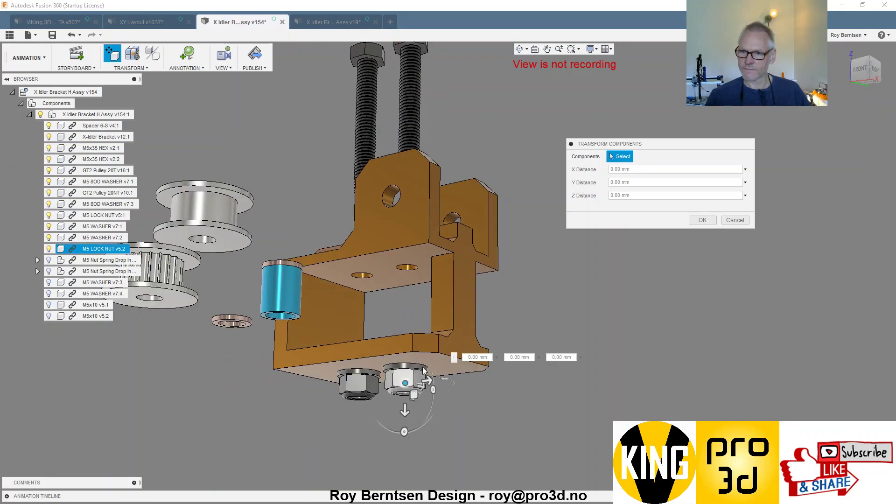
left_click(358, 373)
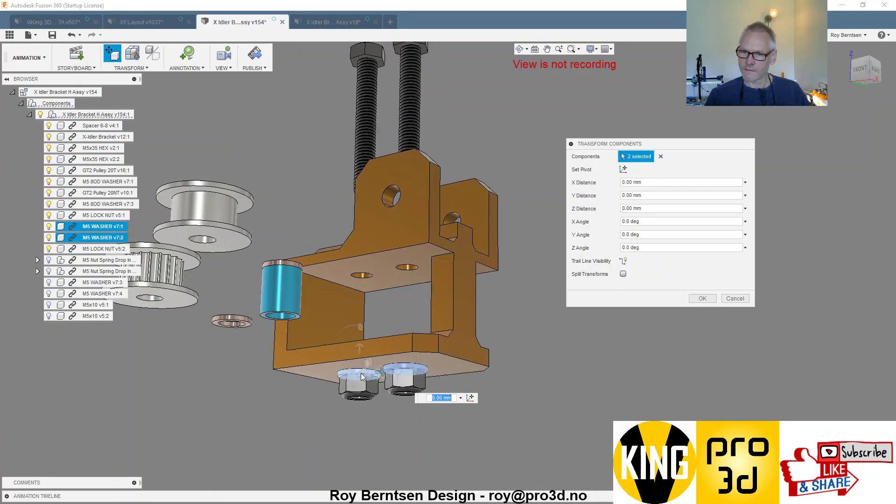
left_click(360, 387)
left_click(402, 392)
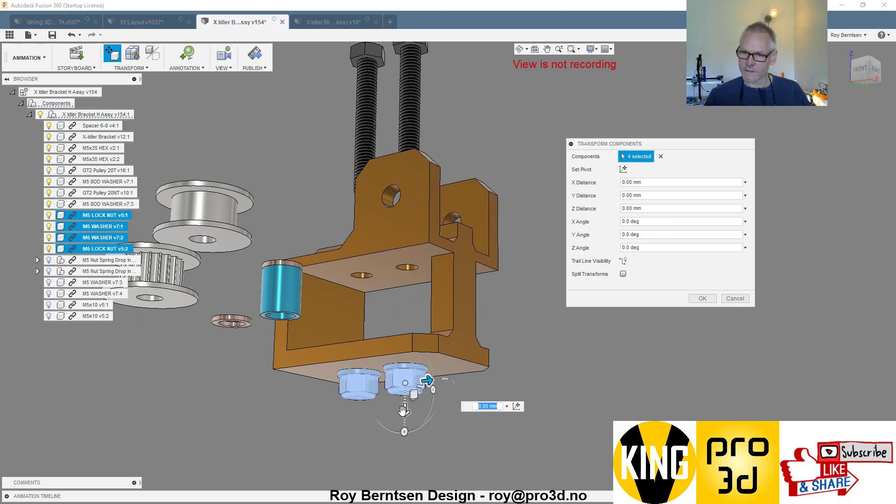
left_click_drag(404, 413, 403, 489)
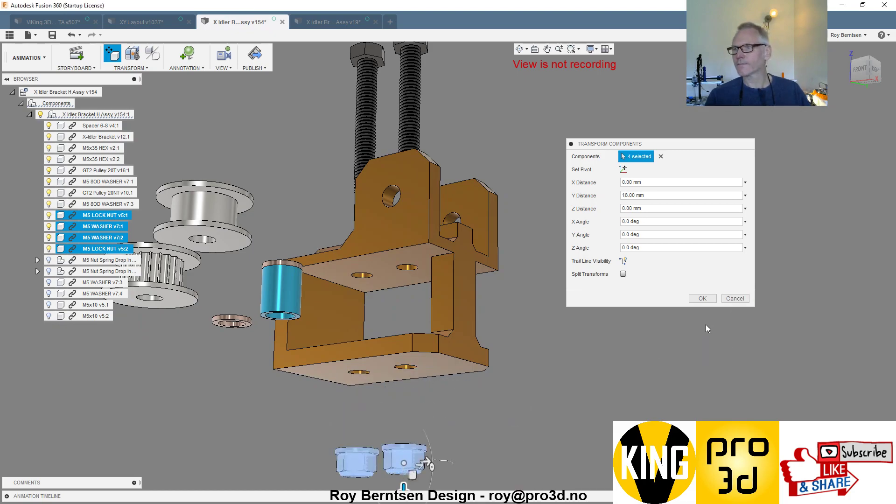
left_click(703, 299)
left_click(702, 199)
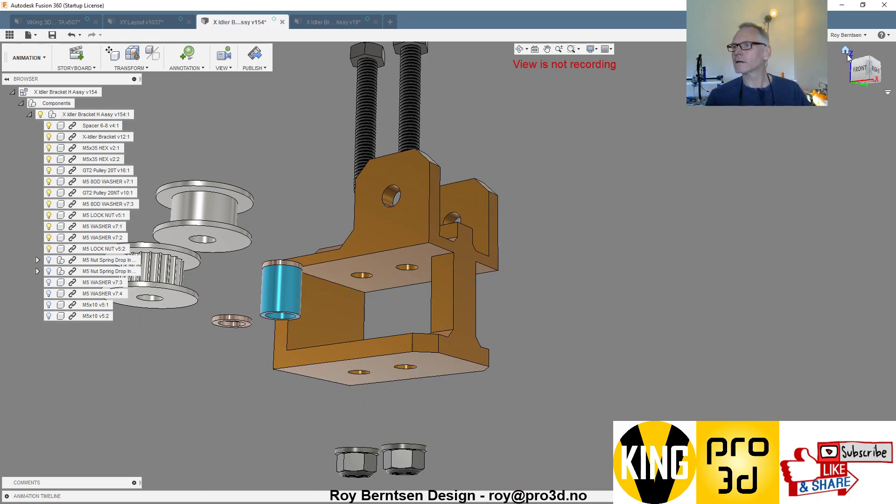
Step: Return to the home isometric view and select the X-Idler Bracket body
left_click(850, 55)
scroll(747, 243, "up", 3)
left_click(522, 281)
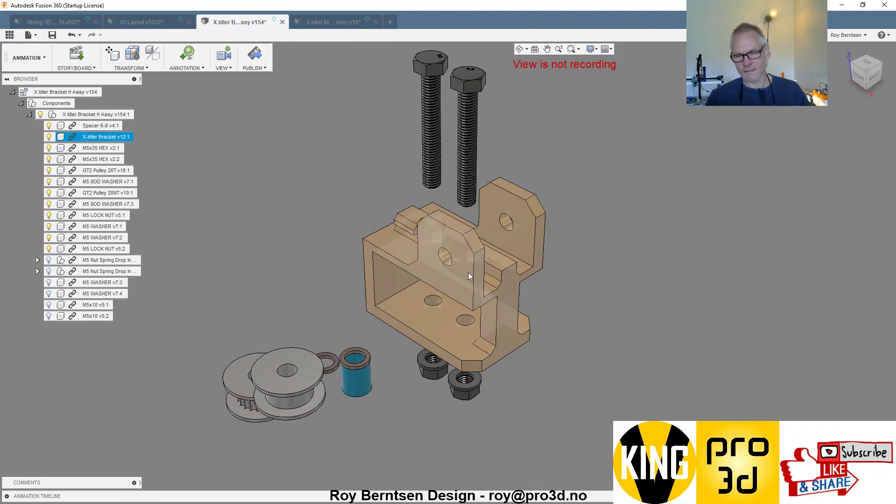
Step: Restore Home on the M5 8OD washer and the GT2 Pulley 20T
left_click(685, 362)
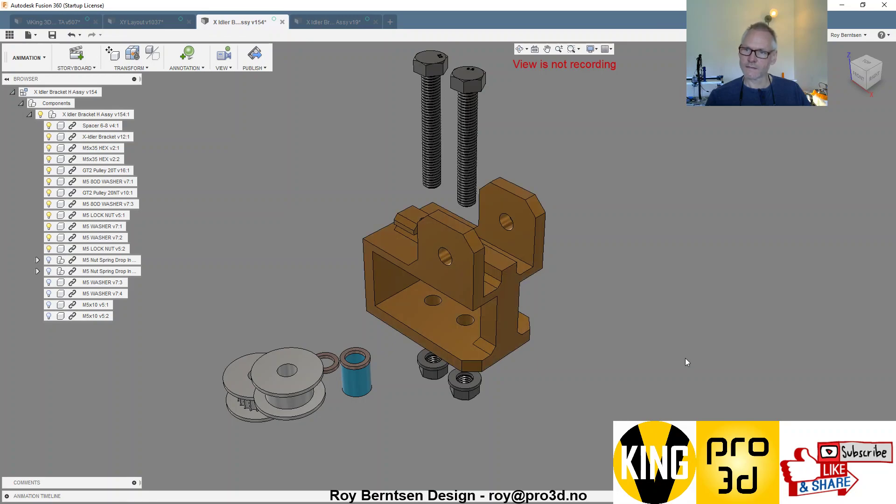
scroll(432, 439, "up", 1)
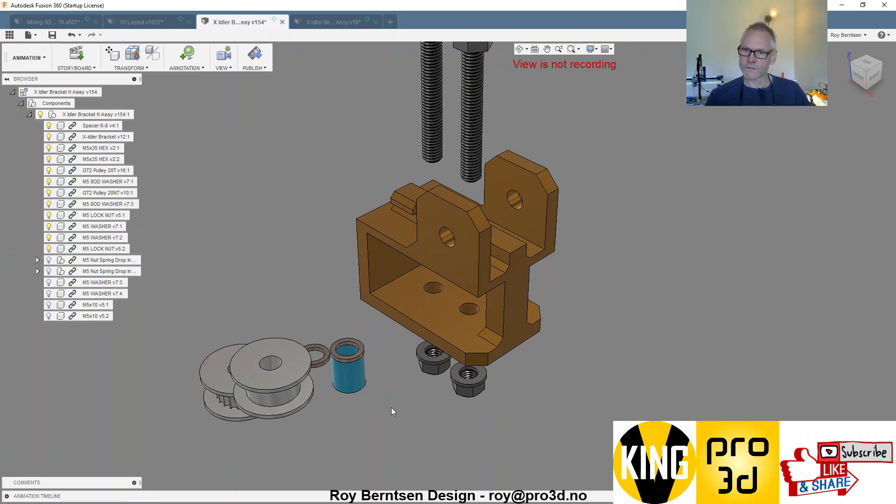
left_click(324, 362)
right_click(324, 362)
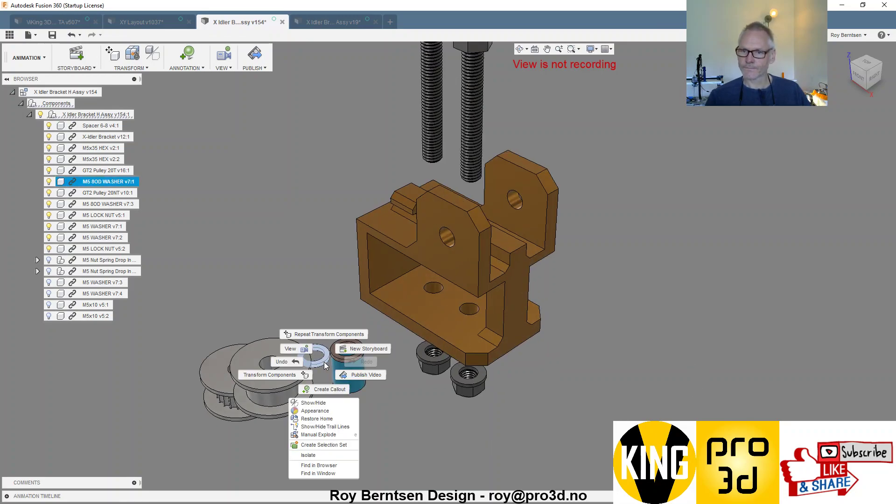
left_click(317, 419)
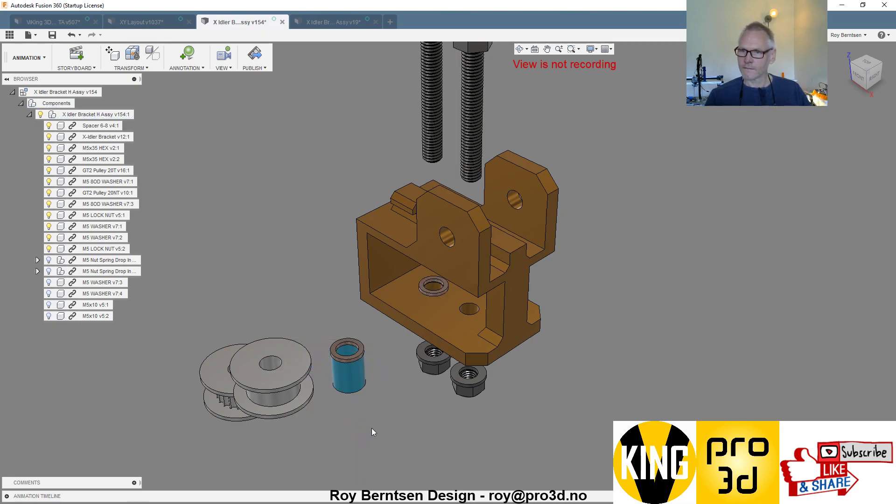
left_click(211, 393)
right_click(212, 394)
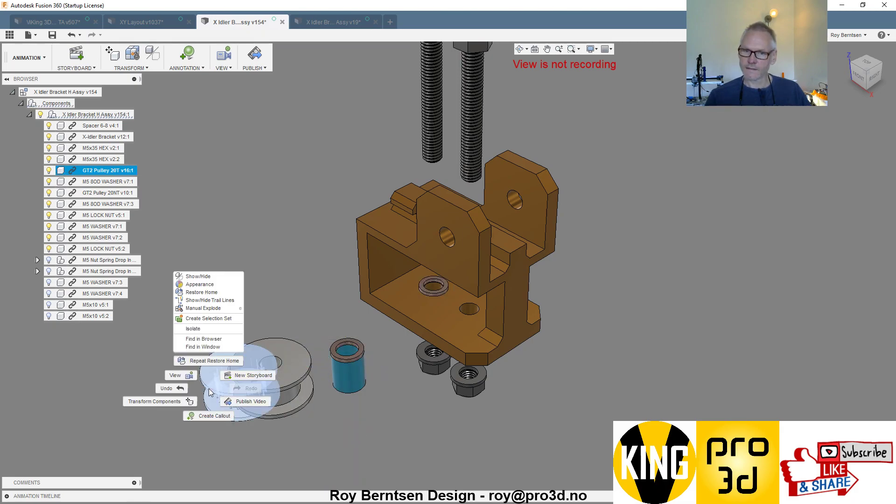
left_click(201, 293)
left_click(357, 444)
middle_click_drag(448, 409, 484, 394, "shift")
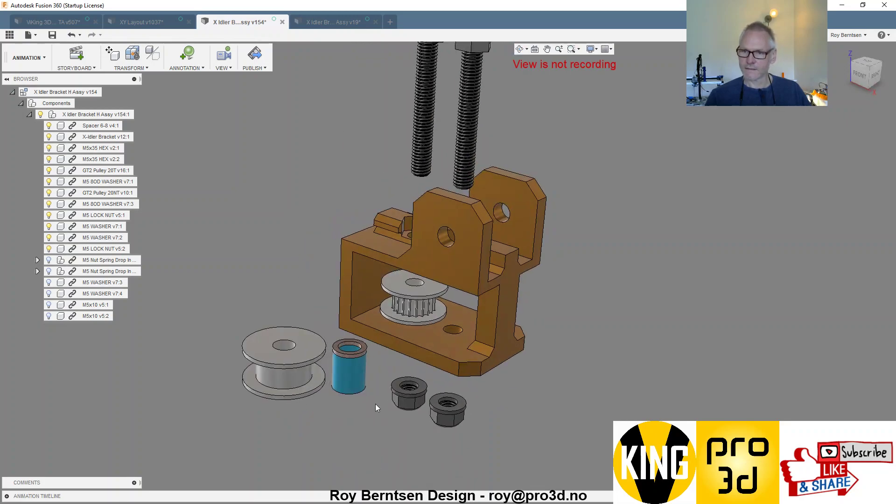
Step: Restore the Spacer 6-8 with its washer and the GT2 Pulley 20NT to home
left_click(362, 377)
left_click(365, 348, "ctrl")
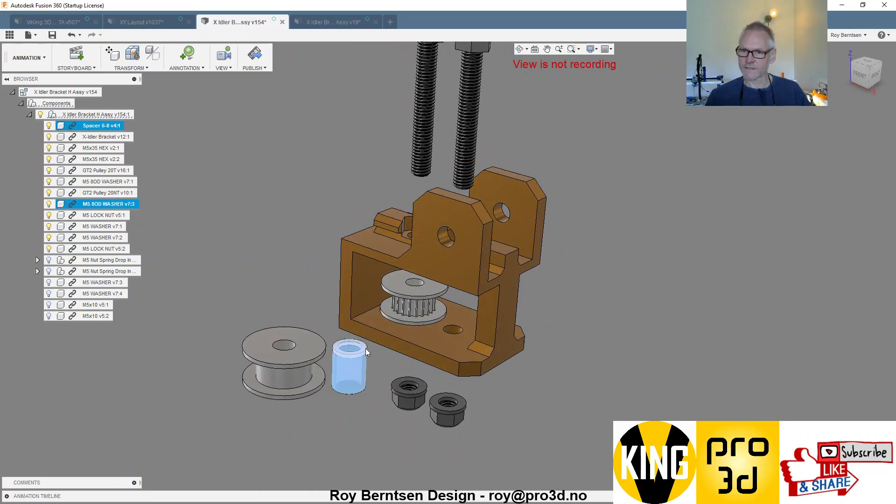
right_click(366, 348)
left_click(365, 406)
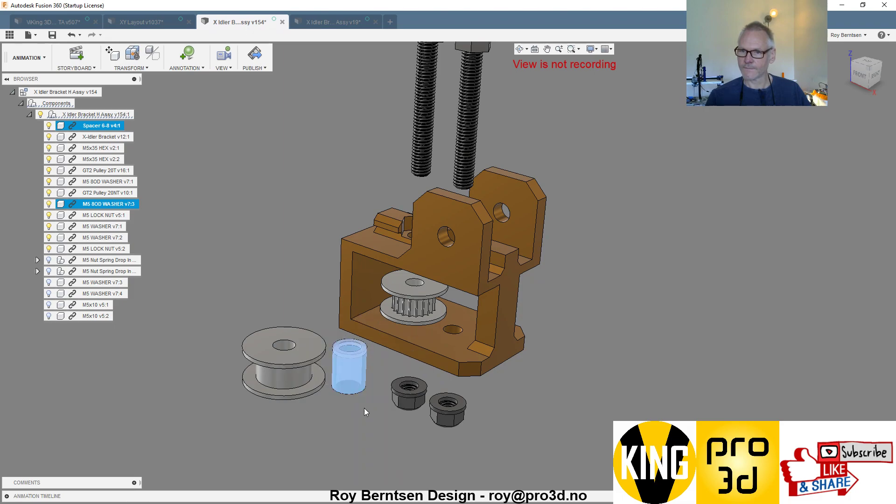
left_click(532, 444)
left_click(298, 377)
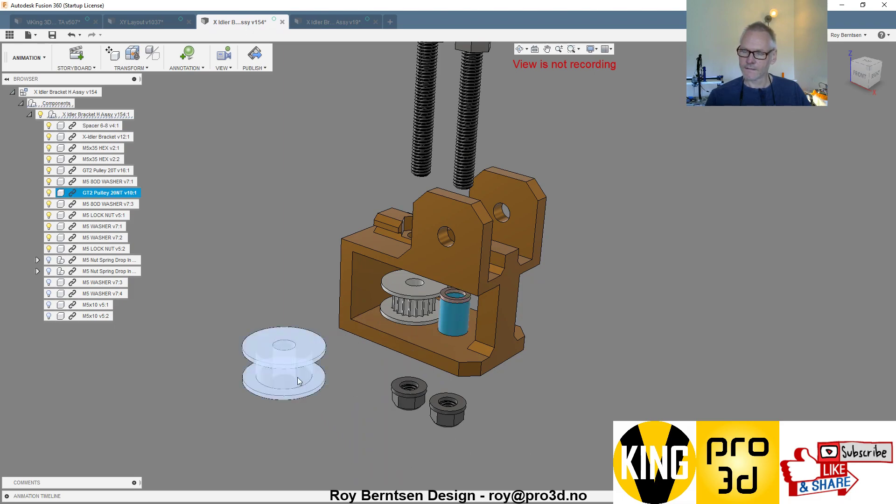
right_click(298, 377)
left_click(296, 434)
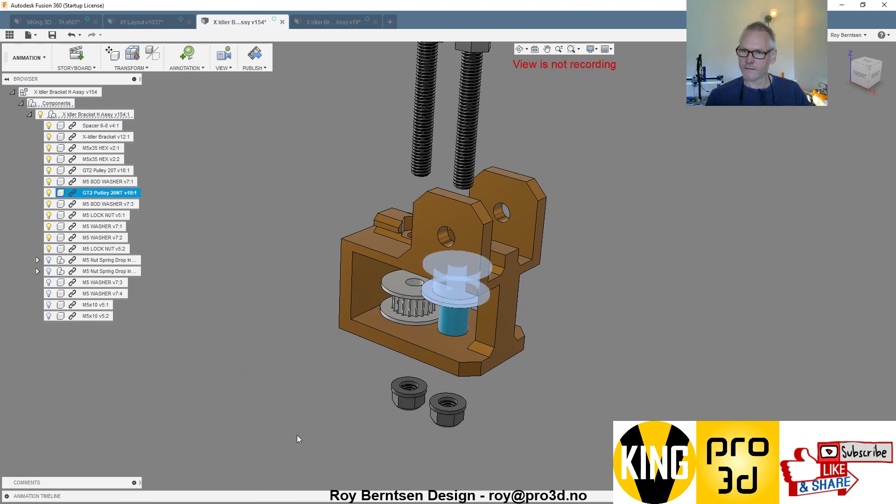
middle_click_drag(312, 438, 496, 168, "shift")
Step: Restore both M5x35 bolts back into the bracket
left_click(485, 145)
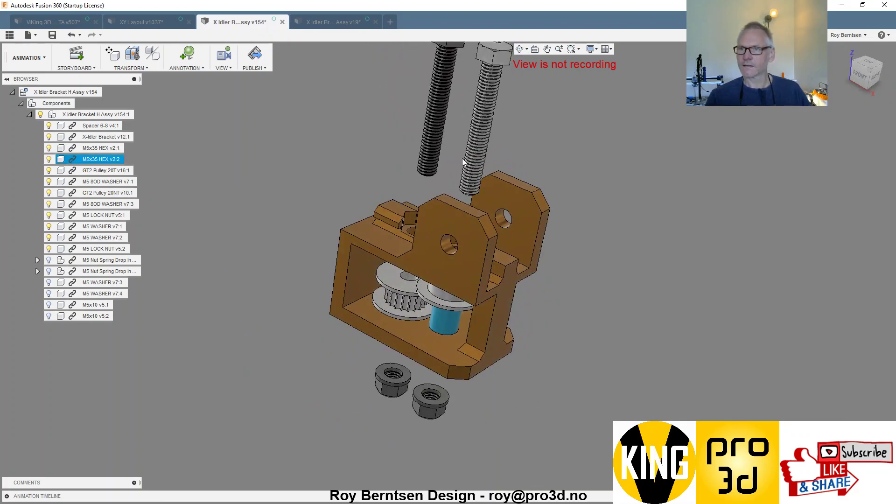
left_click(443, 147, "ctrl")
right_click(436, 147)
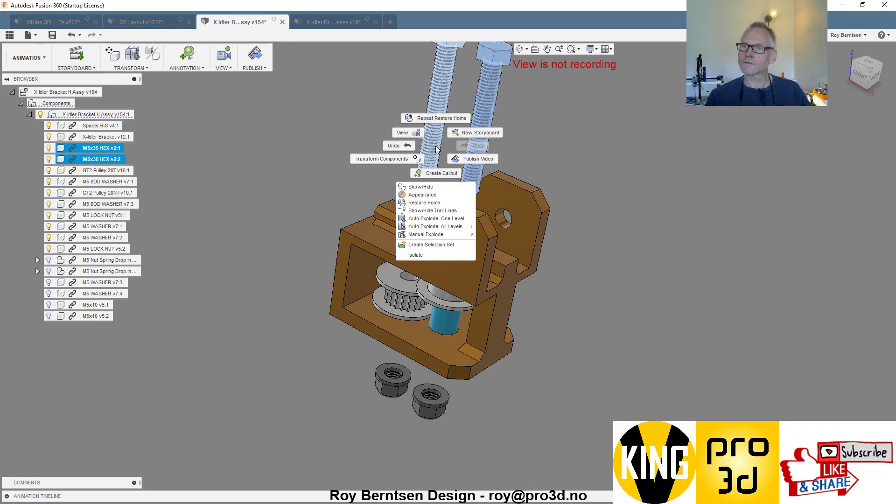
left_click(436, 207)
Step: Restore the two M5 washers and both lock nuts home, then inspect the bracket
left_click(396, 385)
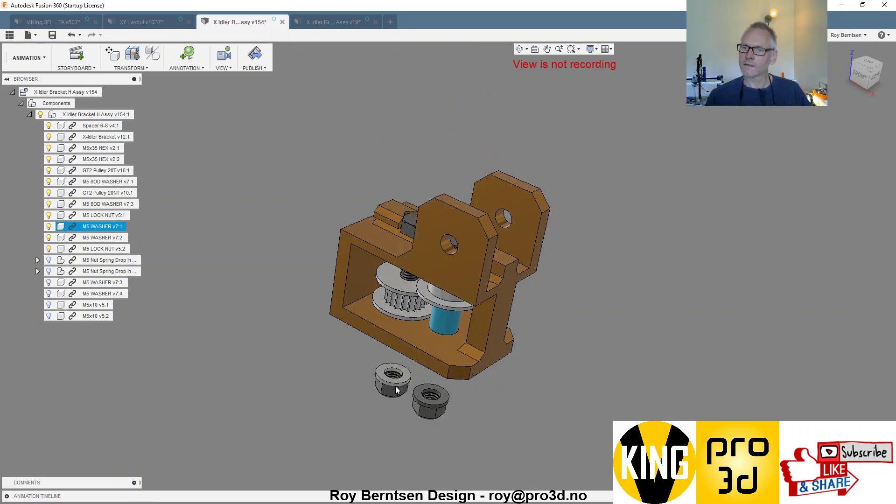
left_click(446, 393, "ctrl")
left_click(427, 412, "ctrl")
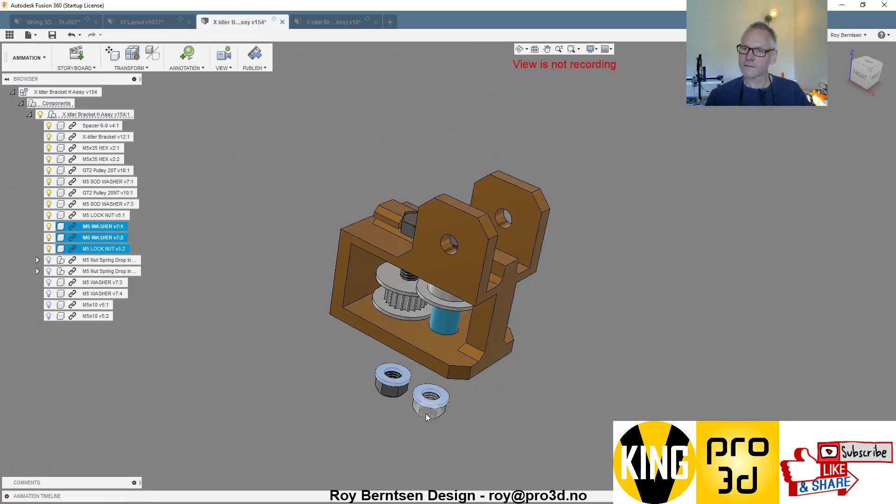
left_click(394, 394, "ctrl")
right_click(353, 429)
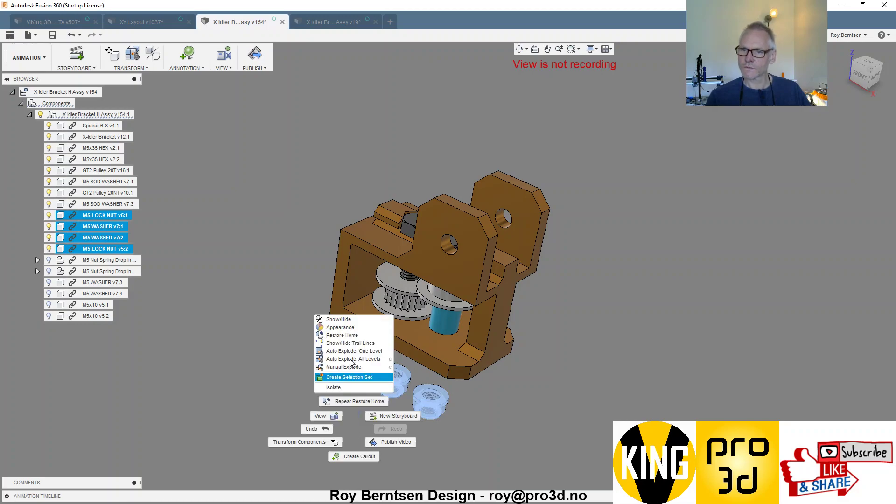
left_click(349, 335)
left_click(430, 411)
middle_click_drag(430, 411, 435, 432, "shift")
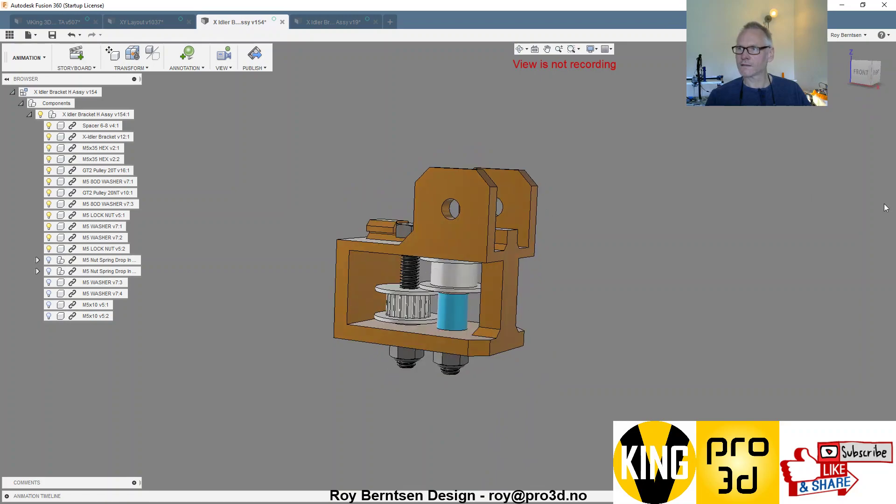
Step: Check the model orientation with the ViewCube and switch to the X Idler Bracket A Assy v19 tab
left_click(871, 63)
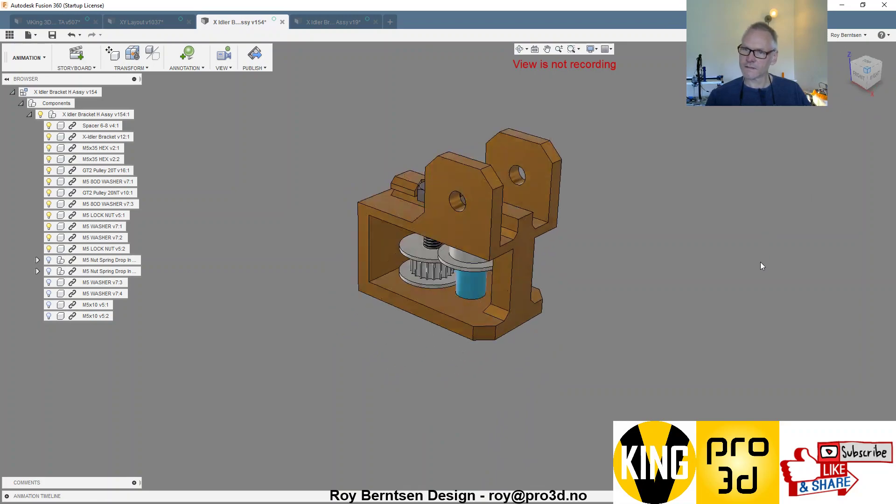
left_click(862, 78)
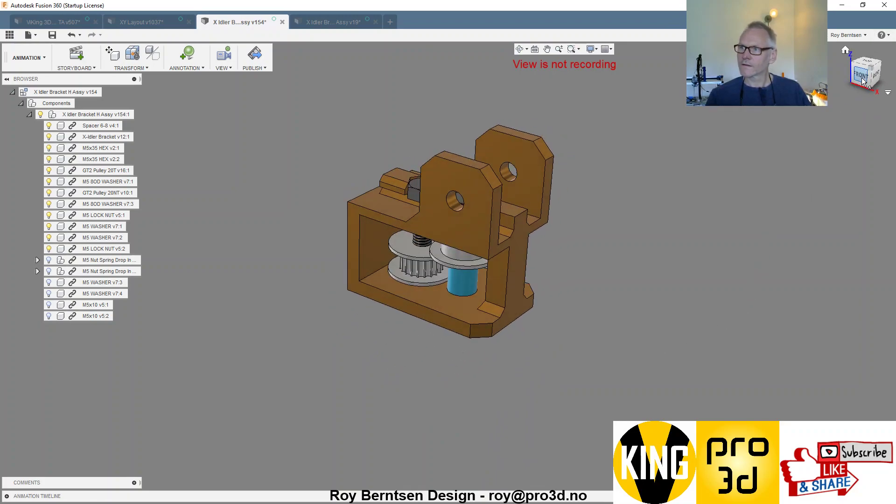
left_click(340, 22)
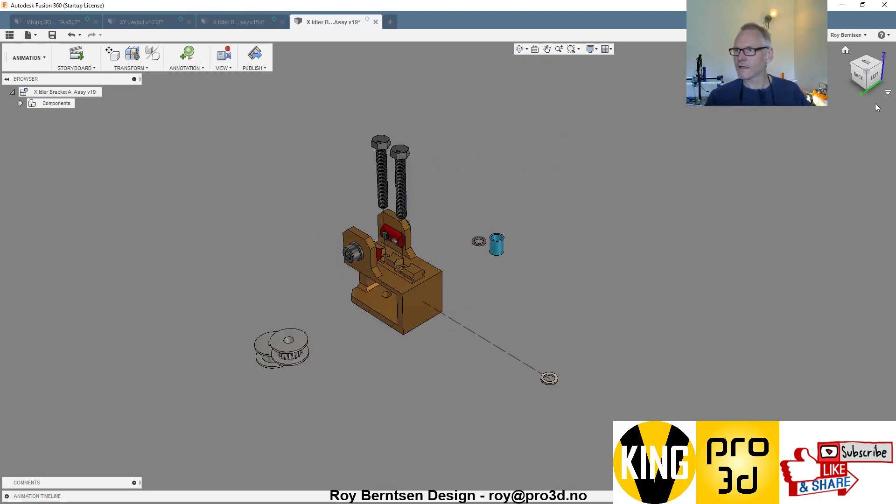
Step: Orbit and zoom to look down on the exploded bracket and select the small washer at the bottom
left_click(859, 77)
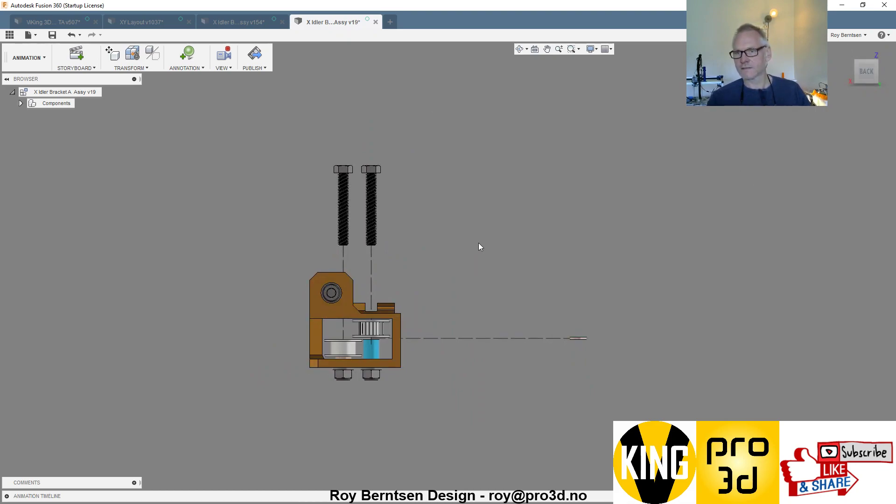
left_click(848, 57)
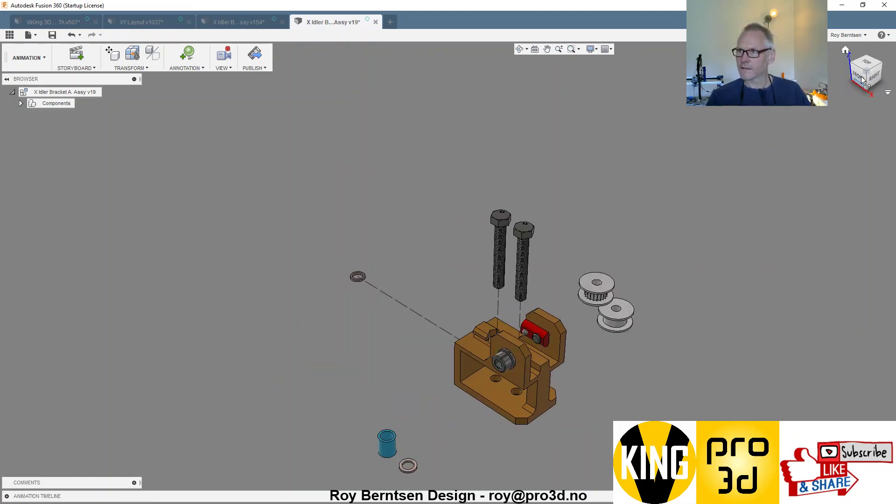
middle_click_drag(816, 121, 646, 174, "shift")
scroll(364, 377, "up", 1)
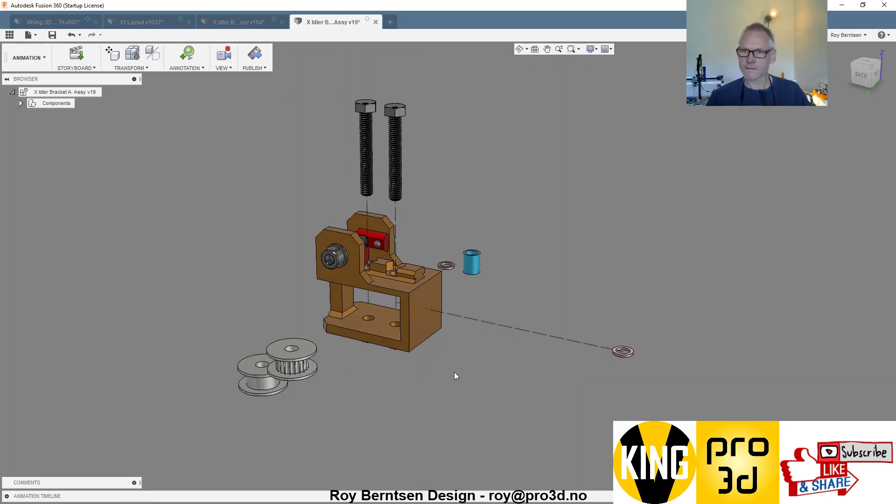
scroll(513, 290, "up", 3)
middle_click_drag(496, 287, 474, 313, "shift")
scroll(625, 272, "up", 2)
scroll(532, 263, "down", 3)
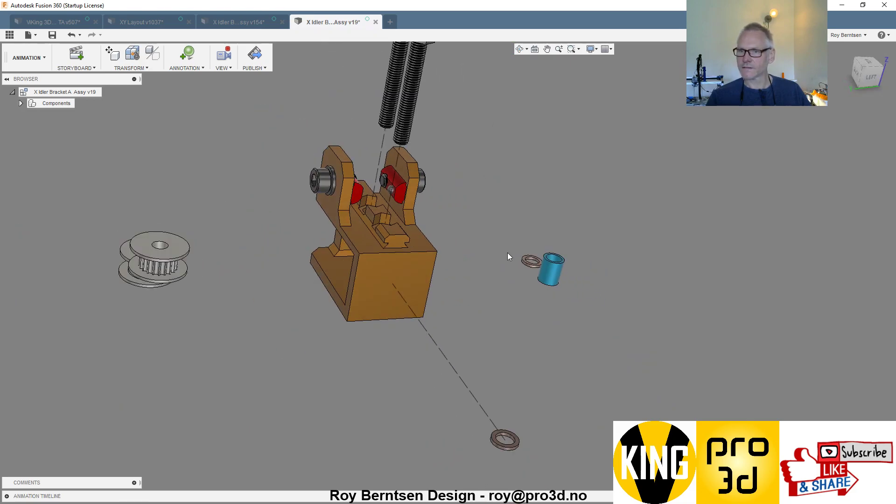
left_click(518, 440)
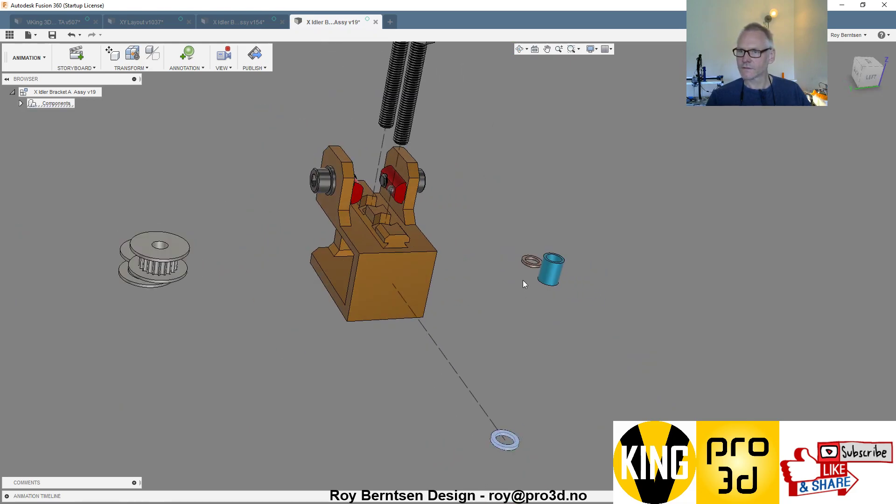
Step: Restore Home on the bushing and washer so they return into the bracket
right_click(547, 276)
left_click(540, 332)
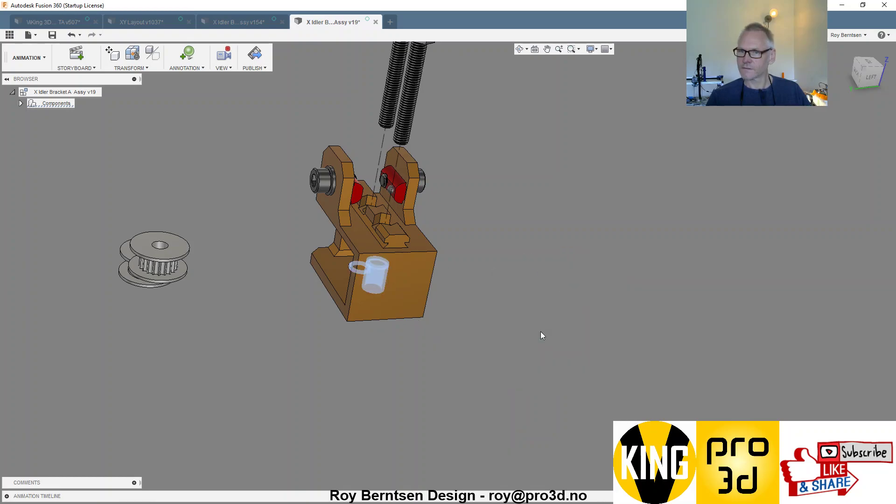
middle_click_drag(541, 332, 393, 299, "shift")
scroll(264, 251, "up", 1)
left_click(252, 266)
scroll(326, 305, "up", 1)
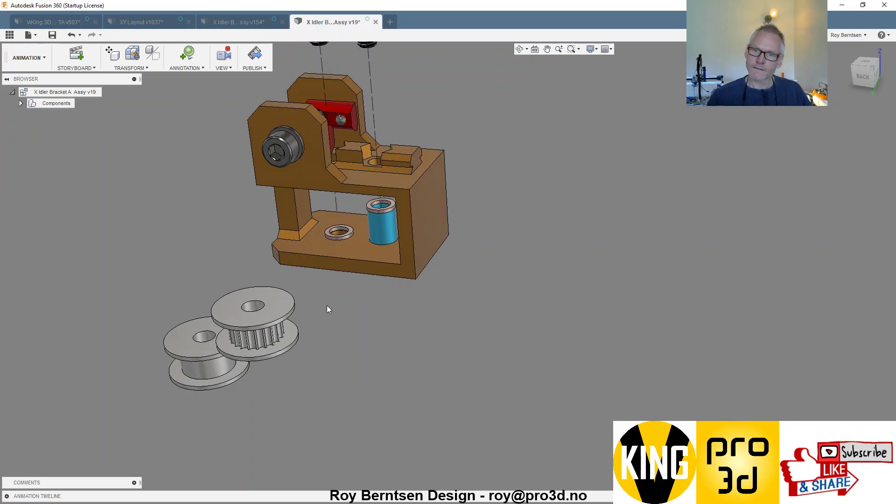
Step: Restore the top pulley and the loose spool to their home positions in Bracket A
left_click(281, 311)
right_click(280, 311)
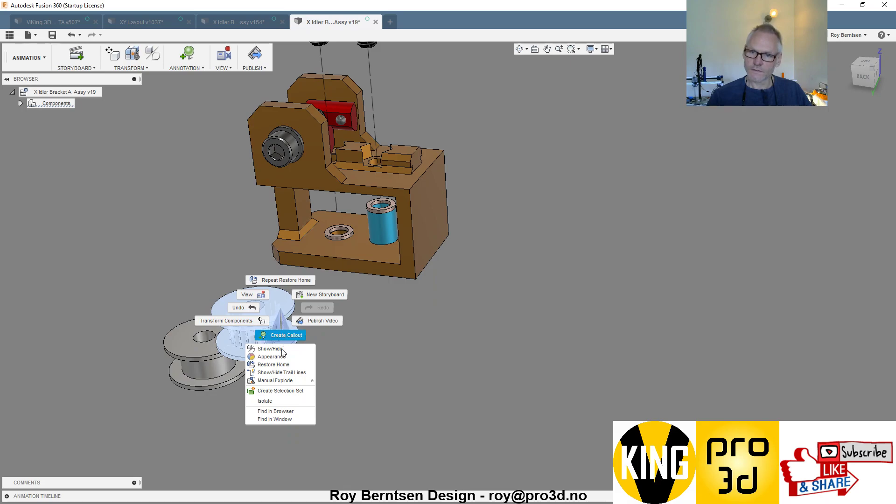
left_click(280, 365)
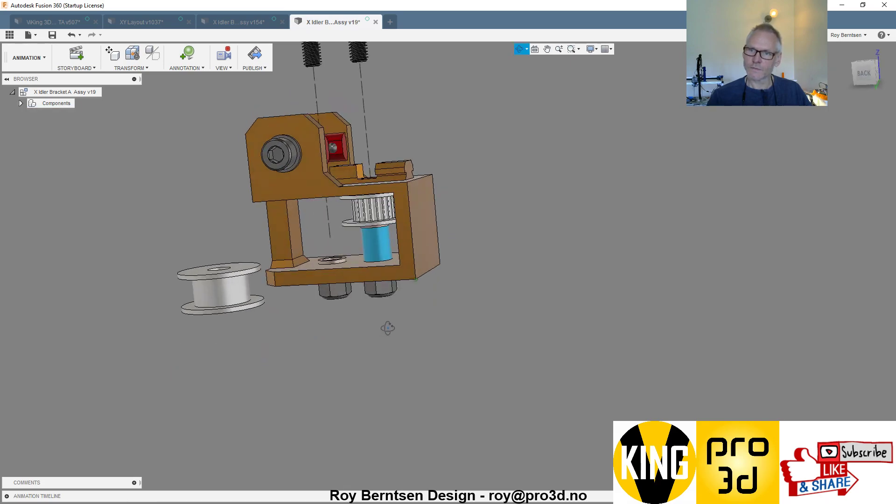
left_click(265, 21)
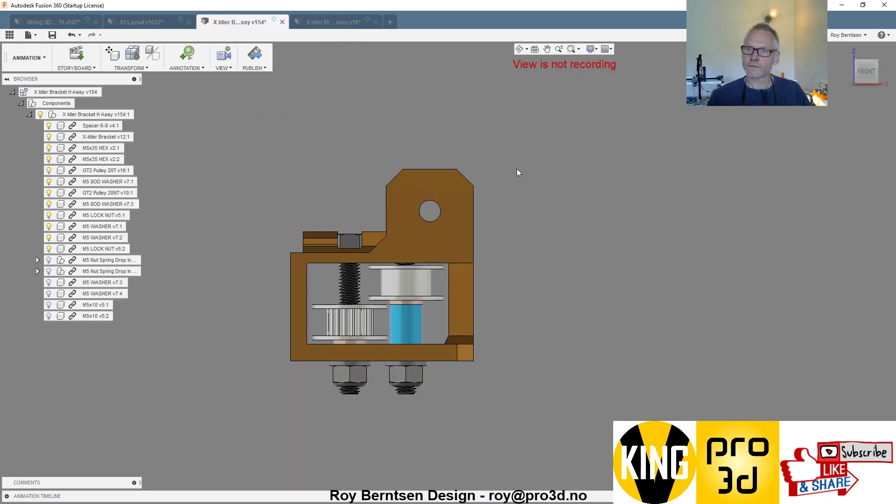
left_click(339, 24)
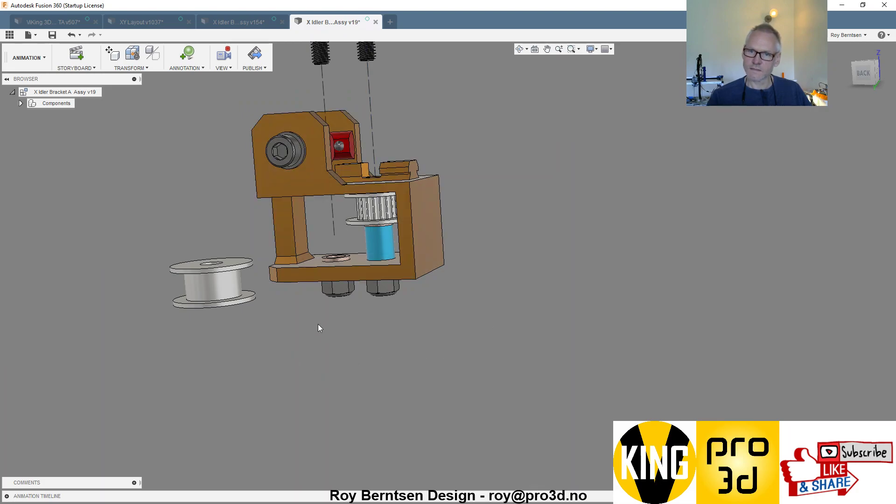
left_click(232, 283)
right_click(232, 283)
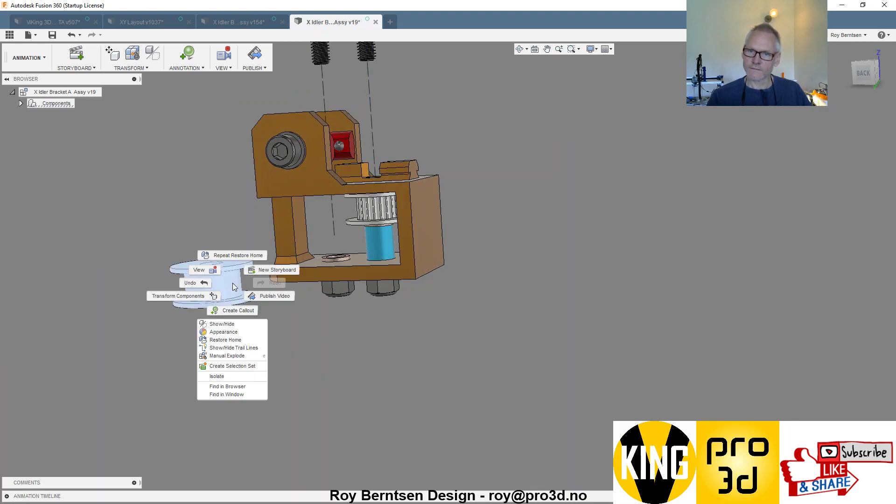
left_click(242, 342)
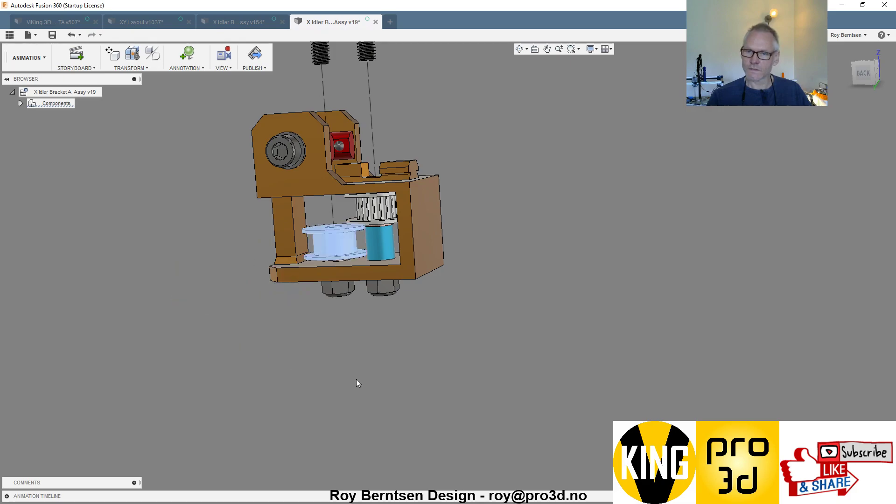
Step: From the back view, select both bolts above the bracket and Restore Home them
left_click(864, 79)
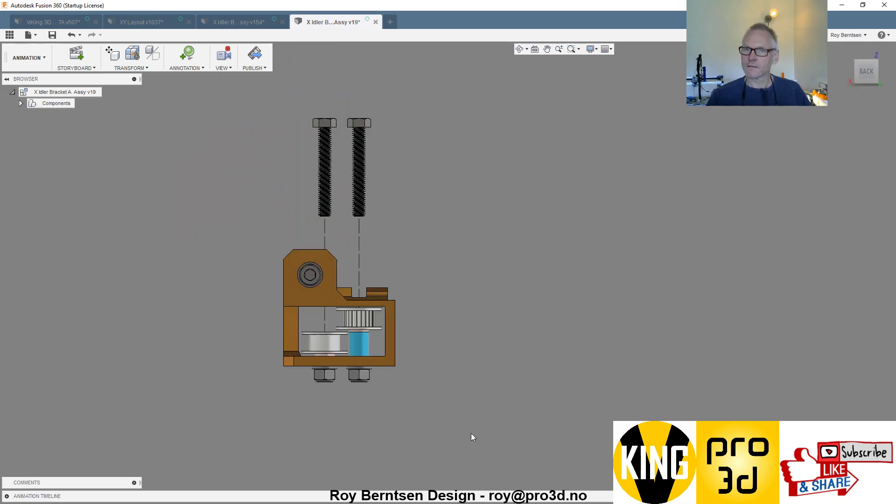
left_click(359, 183)
left_click(329, 177)
right_click(329, 179)
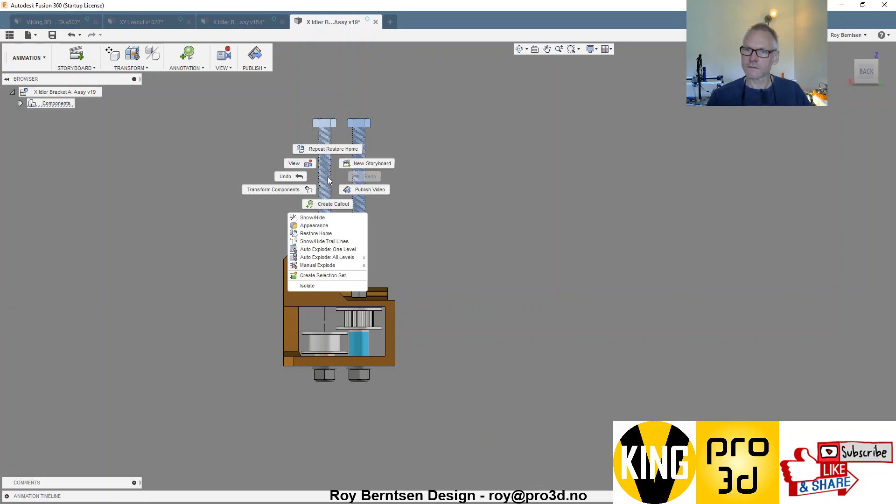
left_click(321, 236)
Step: Check the reassembled Bracket A from the back, then go to the X Idler Bracket H Assy document
mouse_move(467, 294)
middle_mouse_down("shift")
mouse_move(423, 340)
mouse_move(462, 292)
middle_mouse_up("shift")
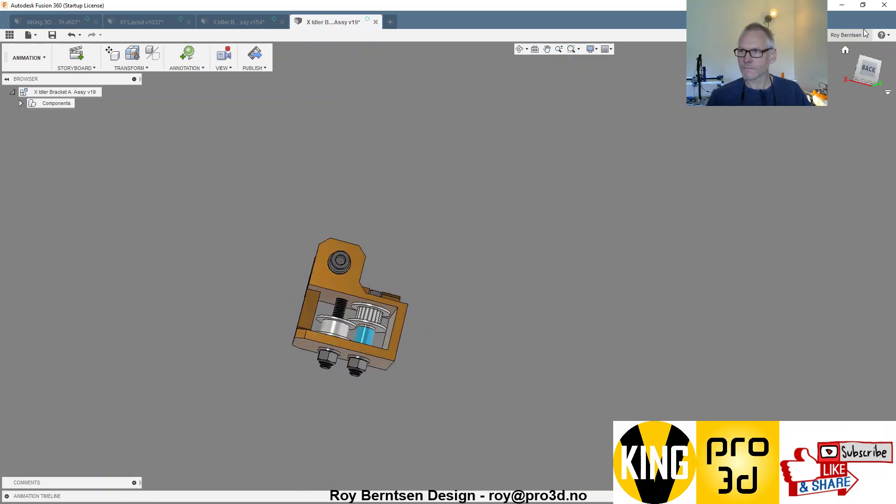
left_click(869, 70)
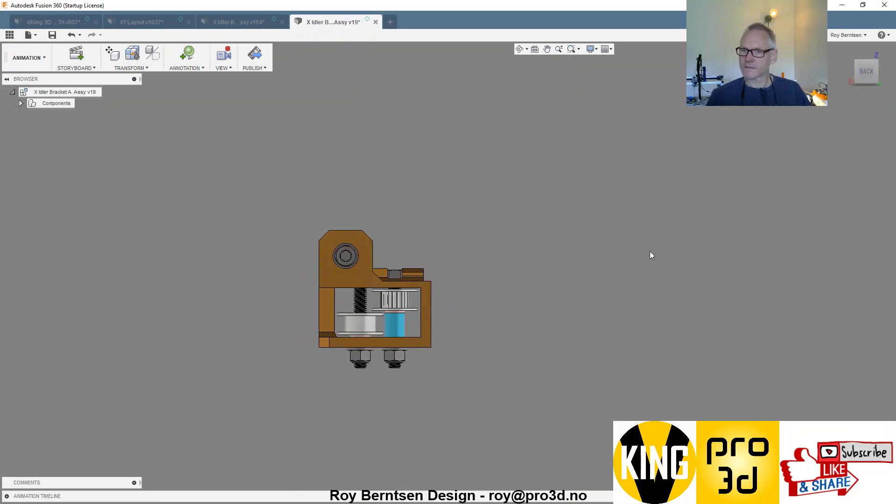
scroll(461, 276, "up", 3)
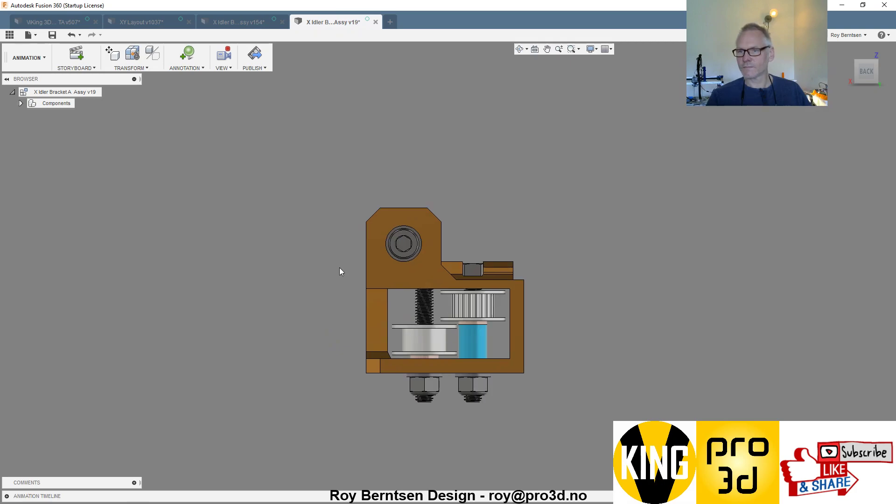
left_click(241, 23)
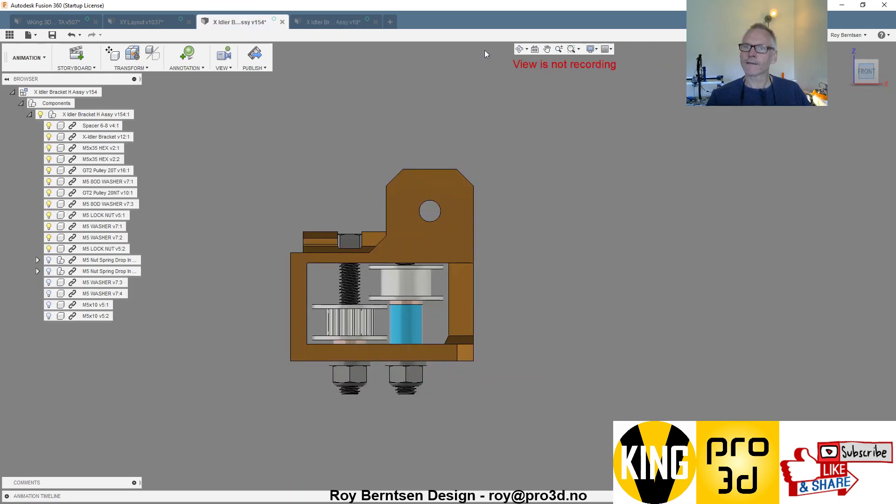
Step: Open the XY Layout document and orbit and zoom around the left bracket on the rail
left_click(158, 24)
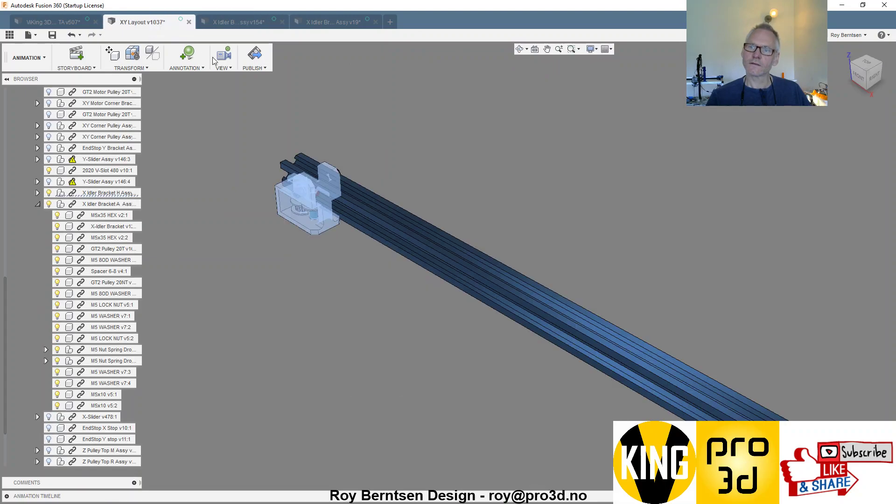
scroll(422, 254, "down", 4)
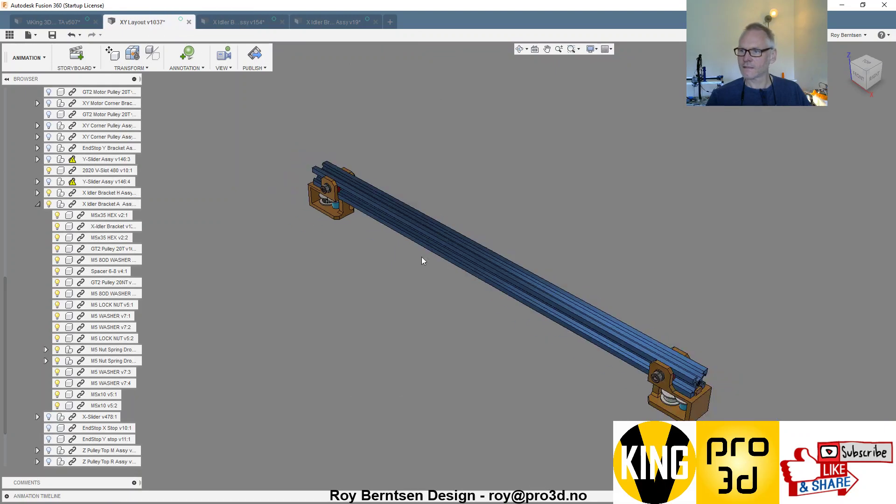
left_click(852, 84)
scroll(741, 278, "up", 3)
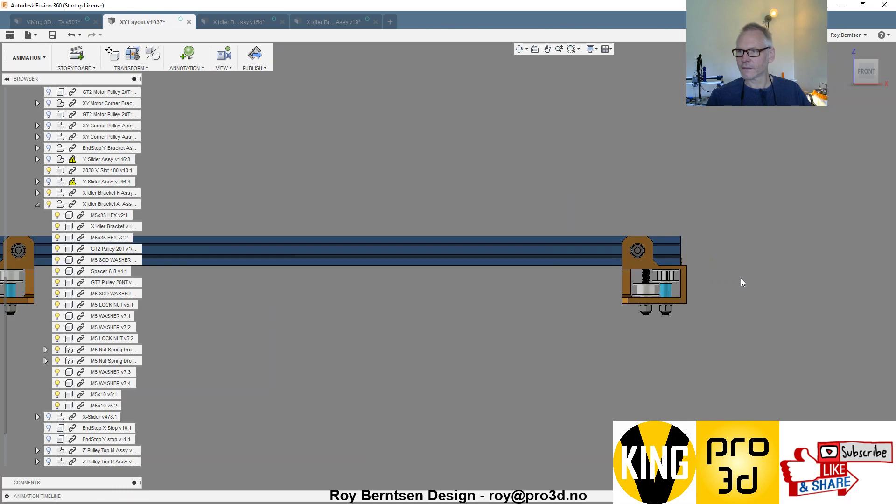
scroll(817, 279, "down", 3)
middle_click_drag(392, 281, 417, 332, "shift")
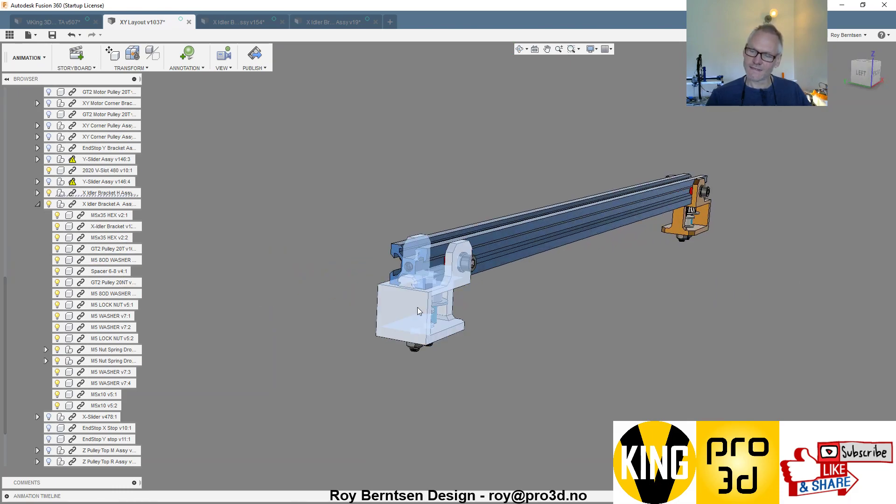
scroll(519, 312, "up", 3)
middle_click_drag(495, 298, 460, 291, "shift")
scroll(593, 295, "down", 3)
scroll(374, 281, "up", 4)
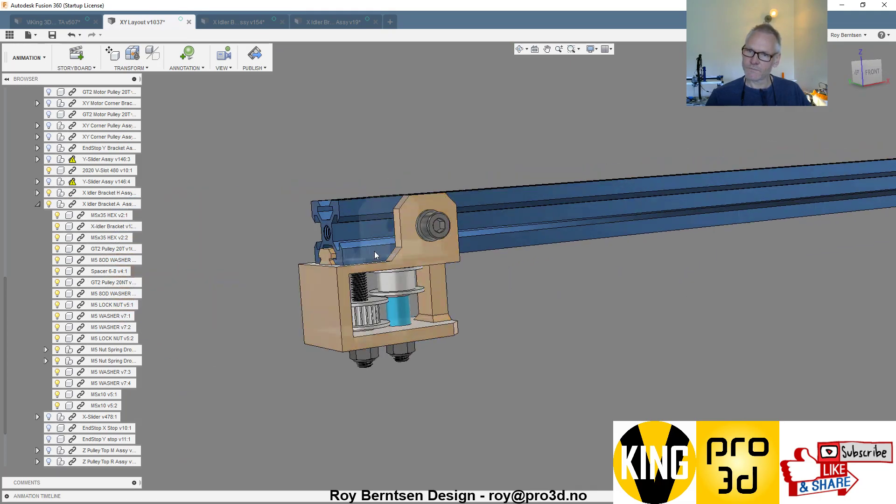
Step: Select and deselect the 2020 V-Slot rail and the right-end bracket to inspect them
left_click(374, 250)
scroll(351, 247, "down", 3)
scroll(349, 245, "up", 3)
scroll(350, 245, "down", 3)
left_click(704, 244)
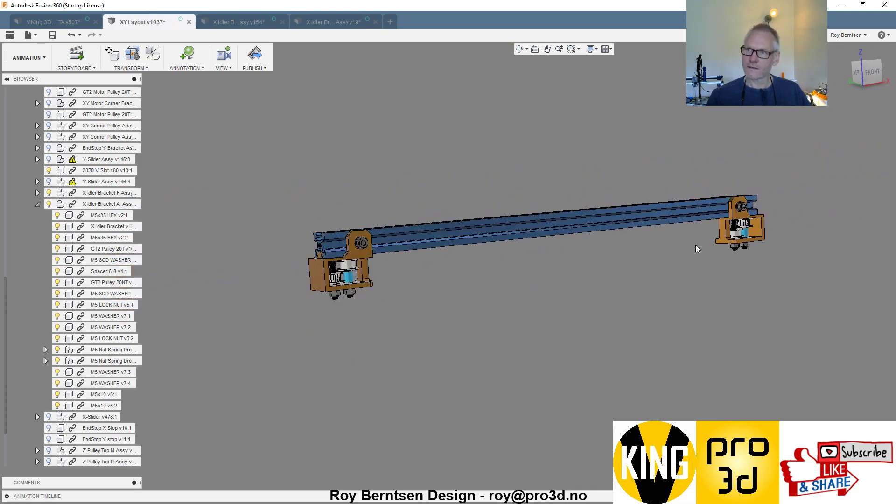
left_click(764, 231)
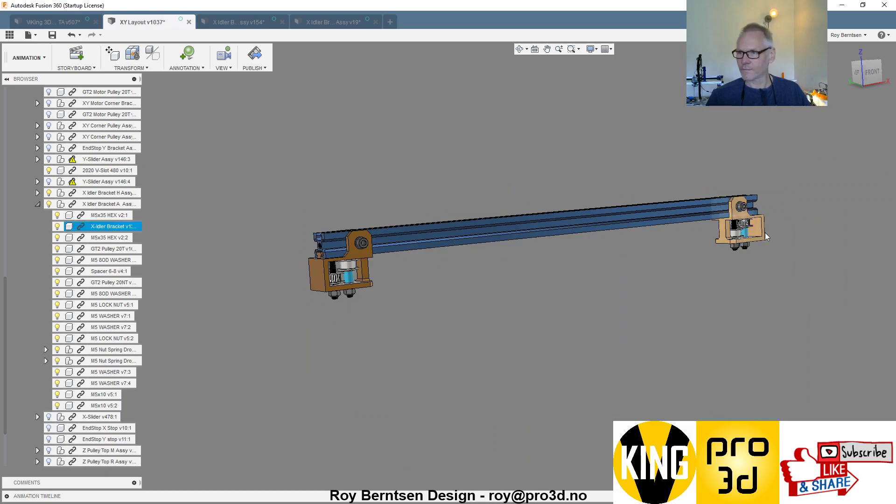
left_click(672, 272)
left_click(388, 231)
left_click(570, 205)
left_click(513, 228)
Step: Orbit and zoom to look along the rail from its end past the right bracket
middle_click_drag(540, 272, 514, 280, "shift")
left_click(835, 244)
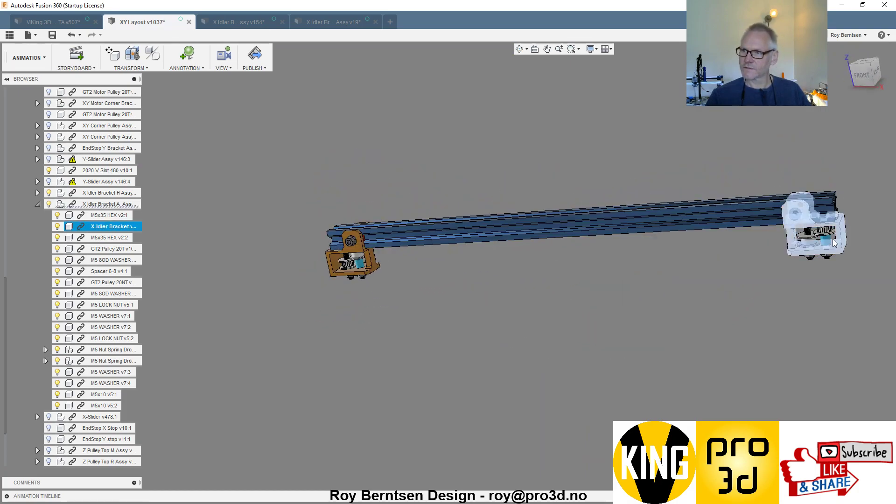
left_click(777, 285)
middle_click_drag(852, 248, 665, 284, "shift")
scroll(663, 280, "up", 4)
scroll(437, 276, "up", 4)
scroll(485, 267, "down", 4)
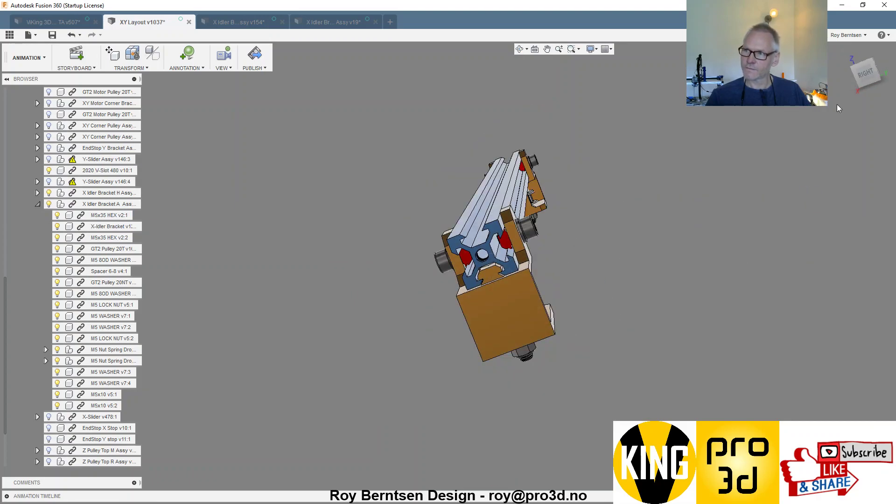
Step: Return the rail assembly to the Home isometric view and open the workspace list
left_click(846, 50)
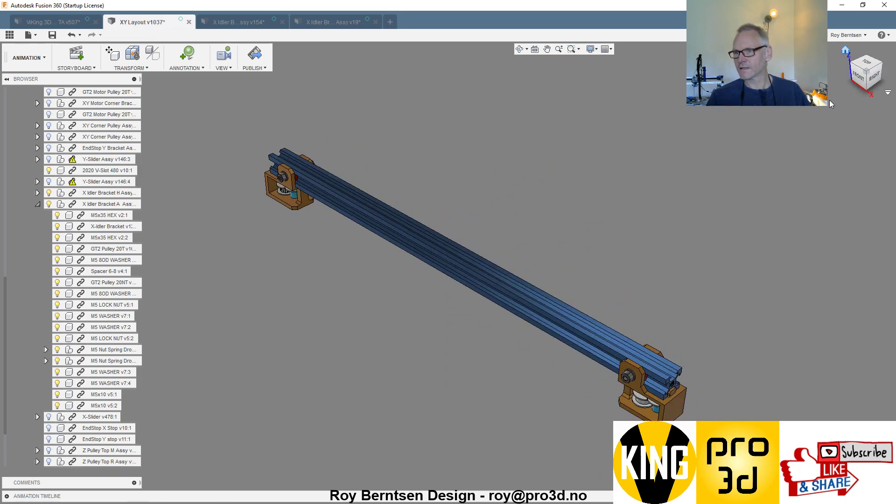
middle_click_drag(759, 160, 808, 154, "shift")
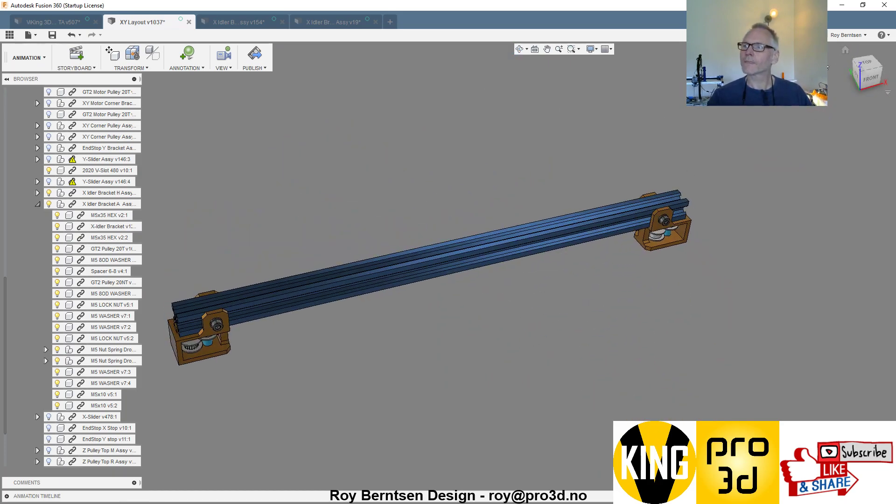
left_click(845, 51)
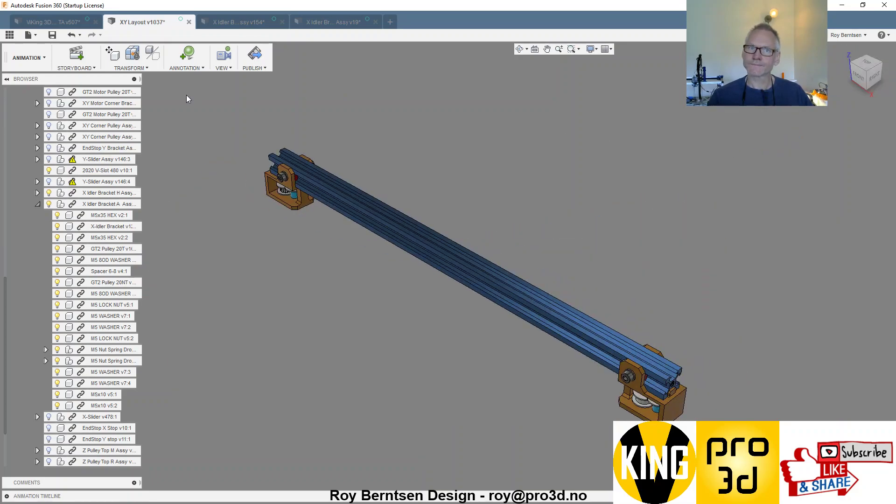
left_click(28, 58)
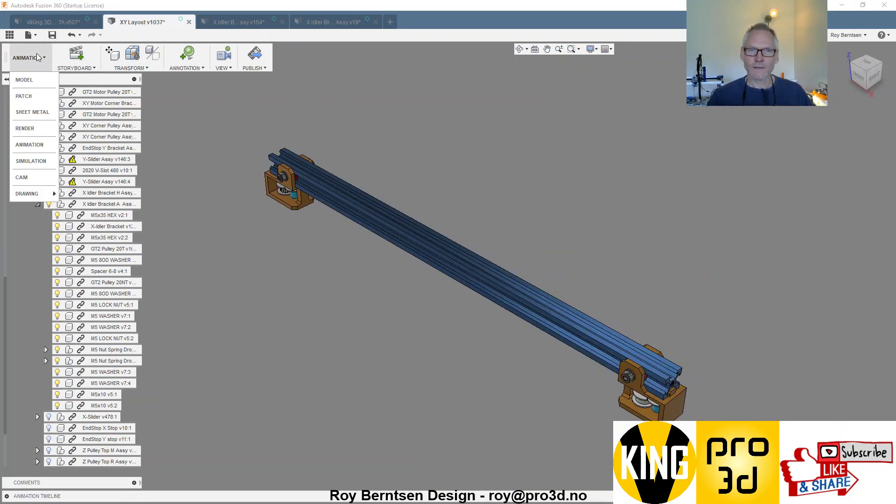
Step: Switch to the Model workspace, zoom and orbit around the full XY frame, then return to Home view
left_click(30, 83)
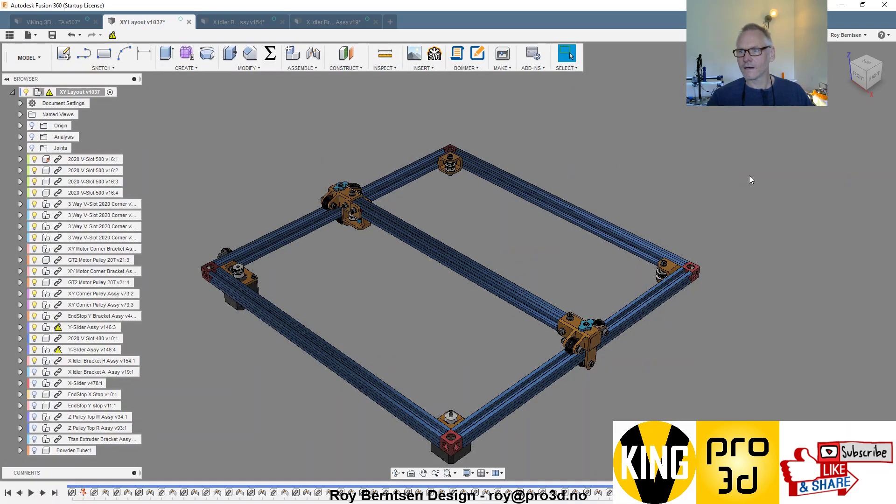
scroll(839, 304, "down", 2)
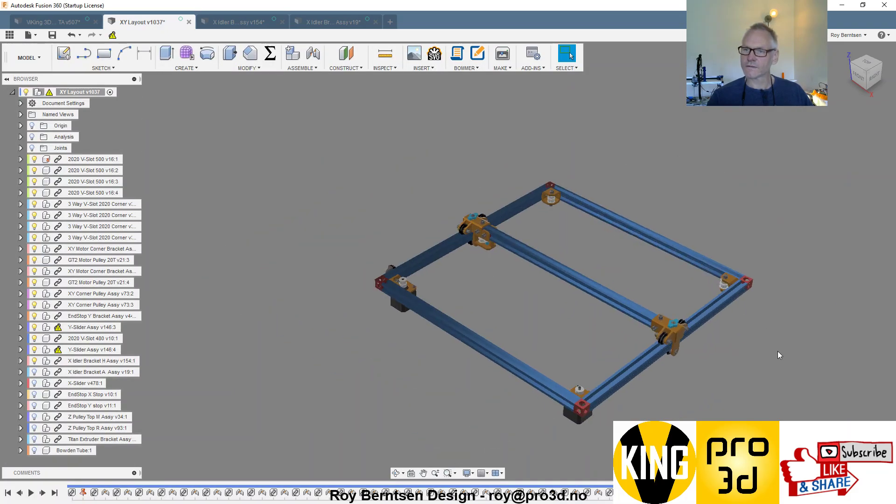
scroll(562, 248, "up", 1)
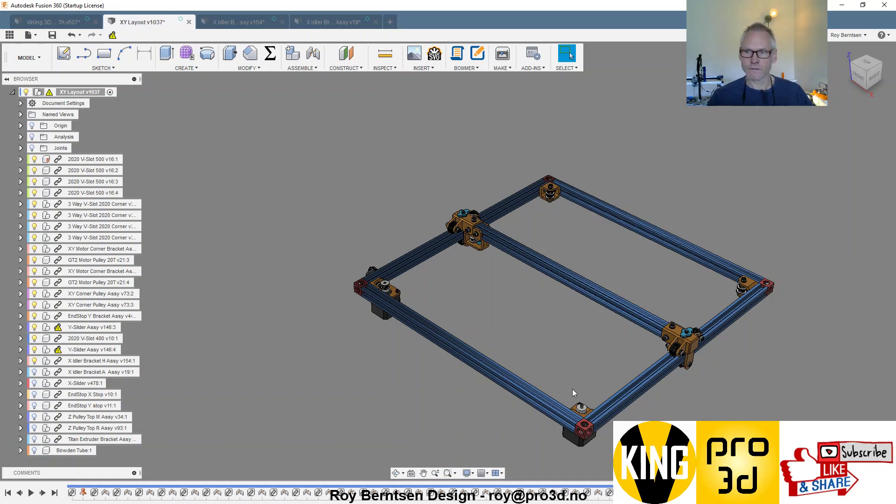
scroll(738, 391, "up", 1)
scroll(738, 390, "up", 1)
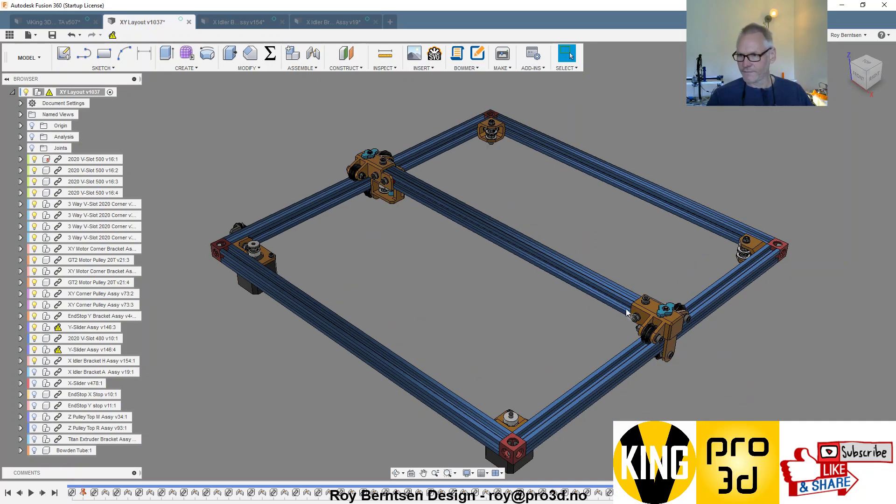
scroll(635, 309, "up", 2)
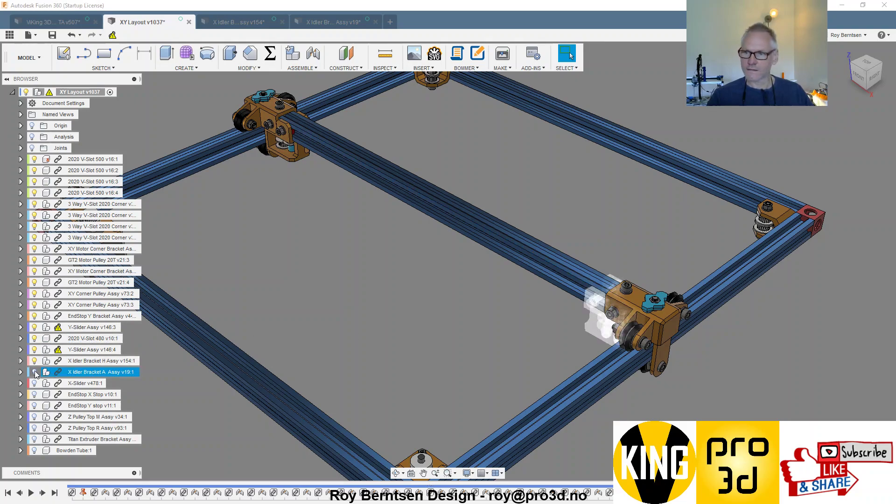
scroll(495, 287, "down", 3)
middle_click_drag(749, 249, 766, 234, "shift")
left_click(845, 50)
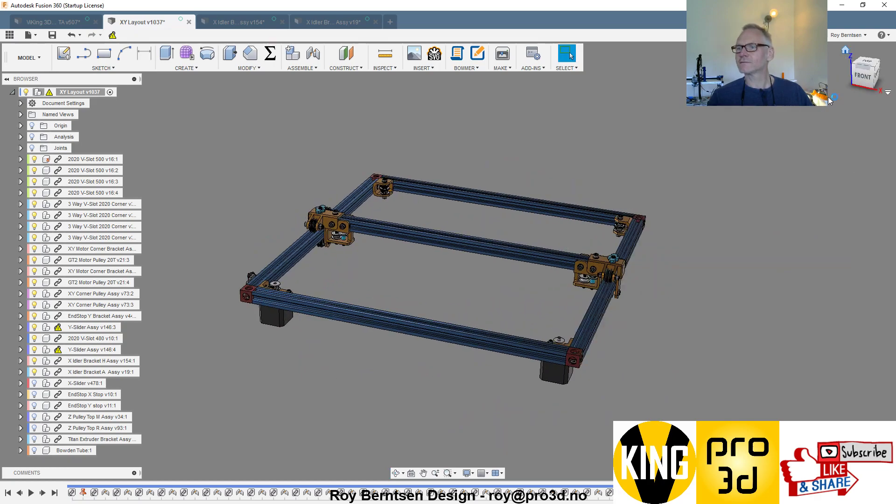